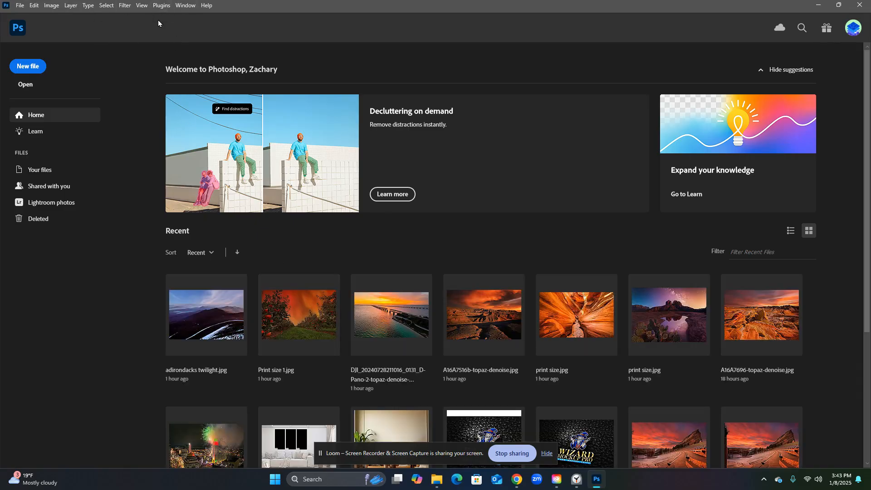
Step: Open the Magic Room Creator plugin
click(159, 6)
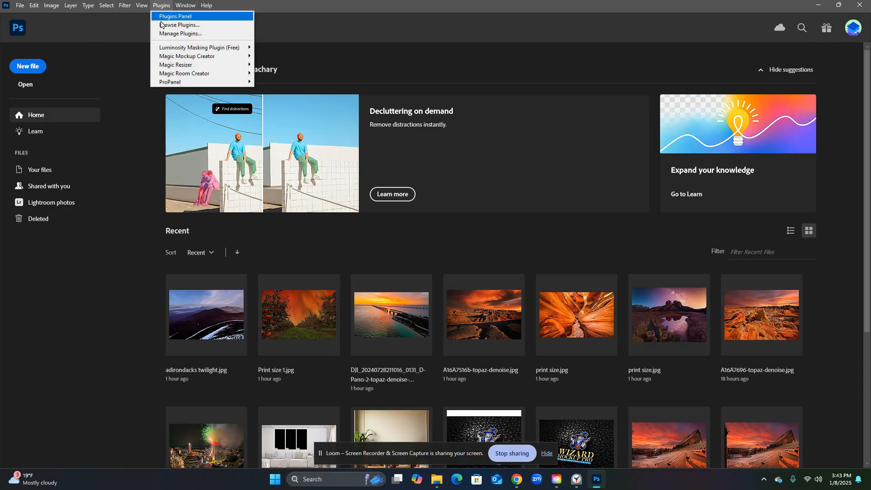
mouse_move(186, 74)
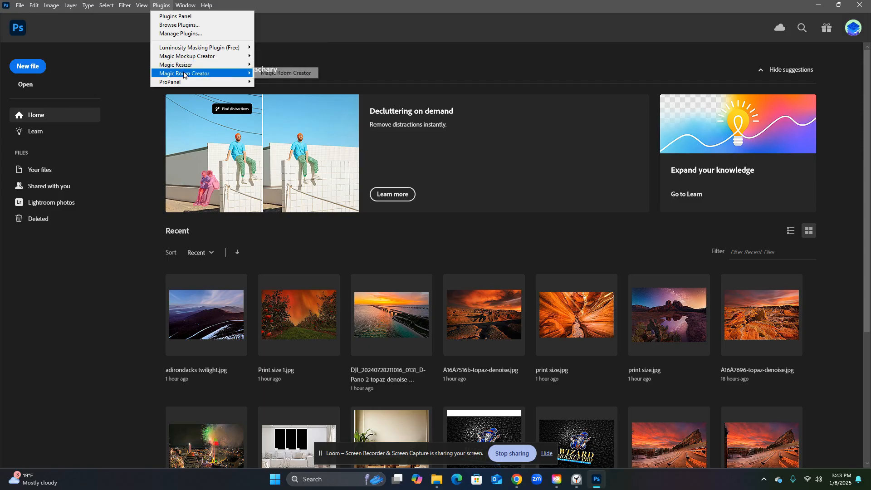
click(290, 73)
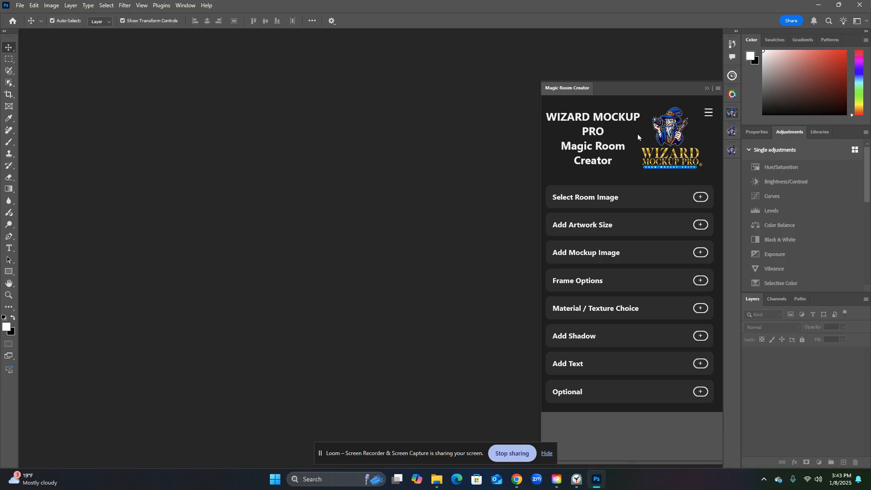
Step: Try the Magic Room Creator interface in Spanish and set its language back to English
click(708, 113)
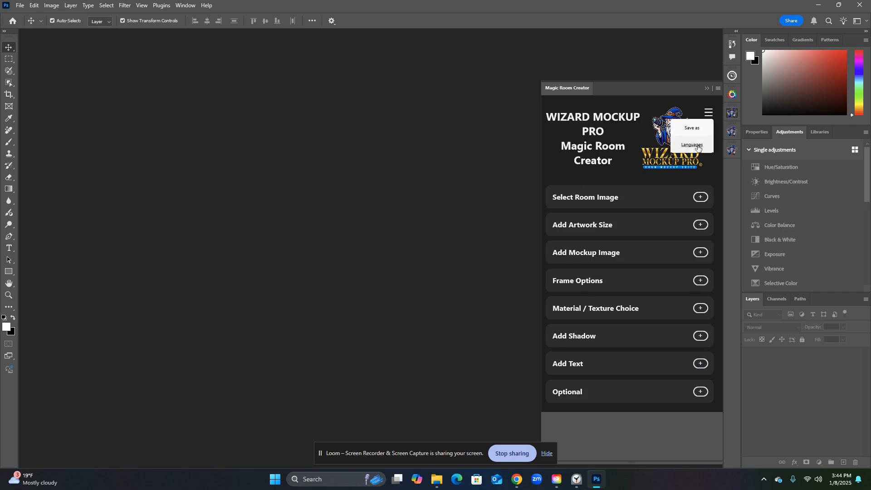
click(698, 146)
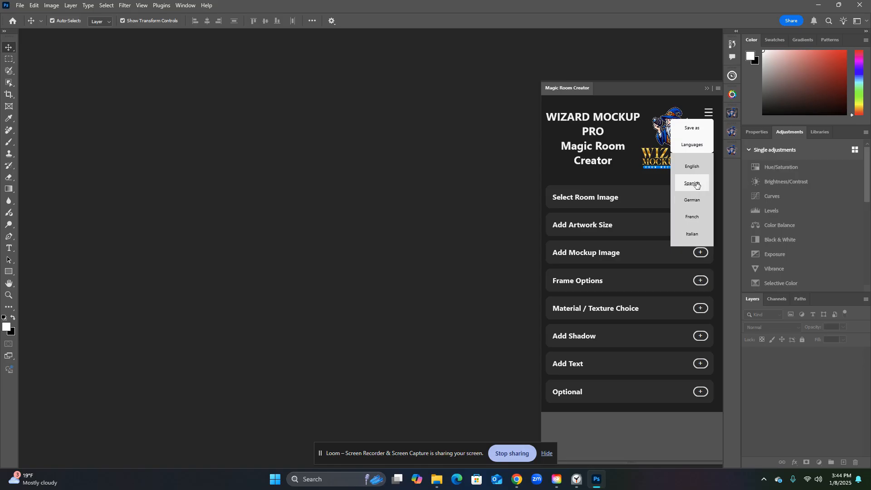
click(696, 183)
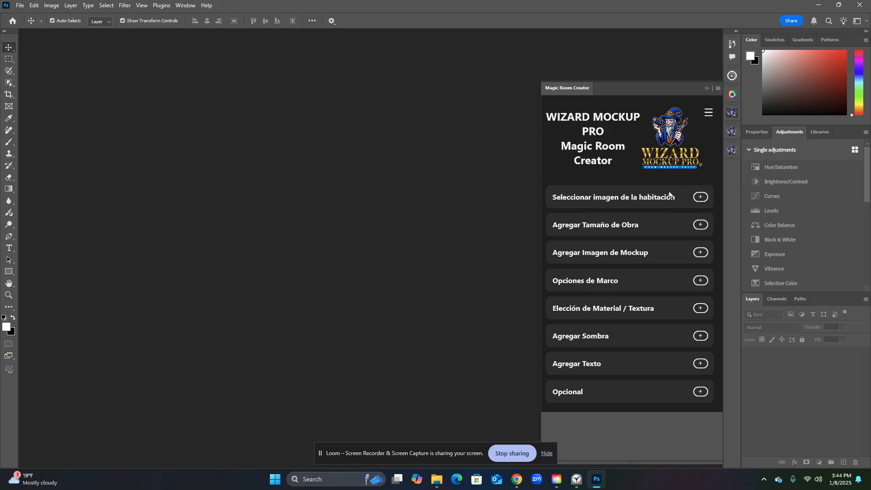
click(711, 112)
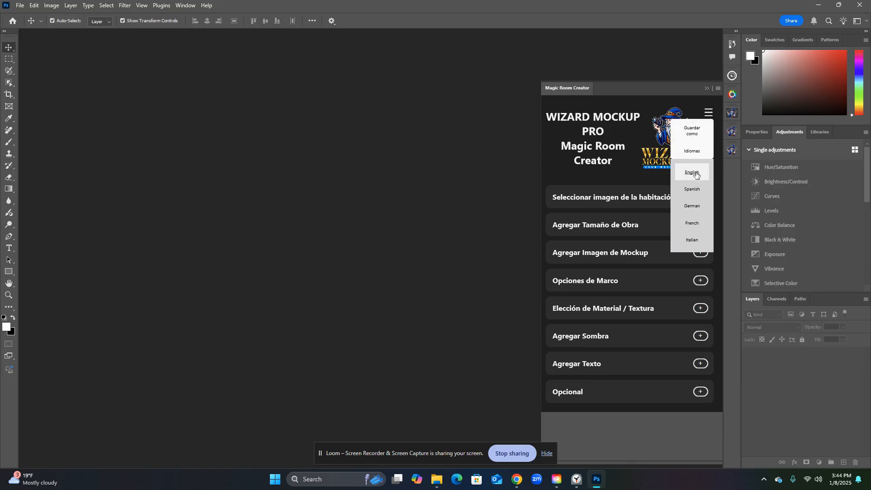
click(694, 173)
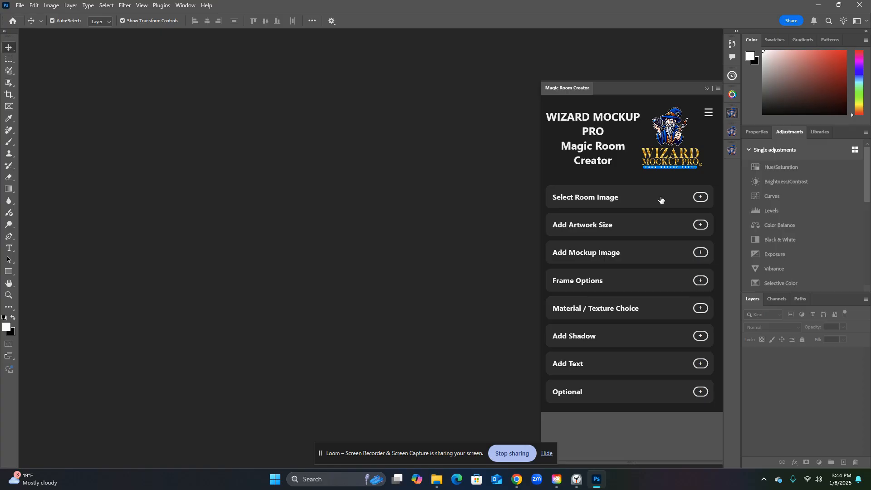
Step: Start choosing a room image and browse to the wall mockup images folder inside Pictures
click(700, 198)
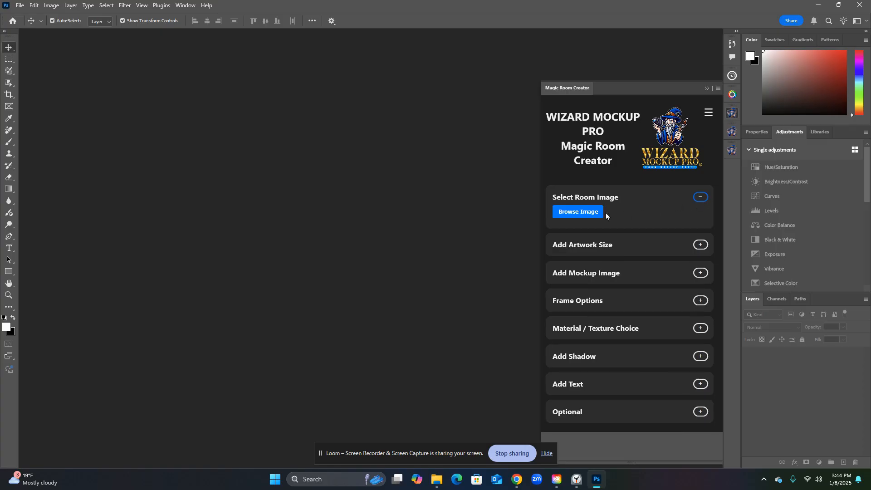
click(585, 214)
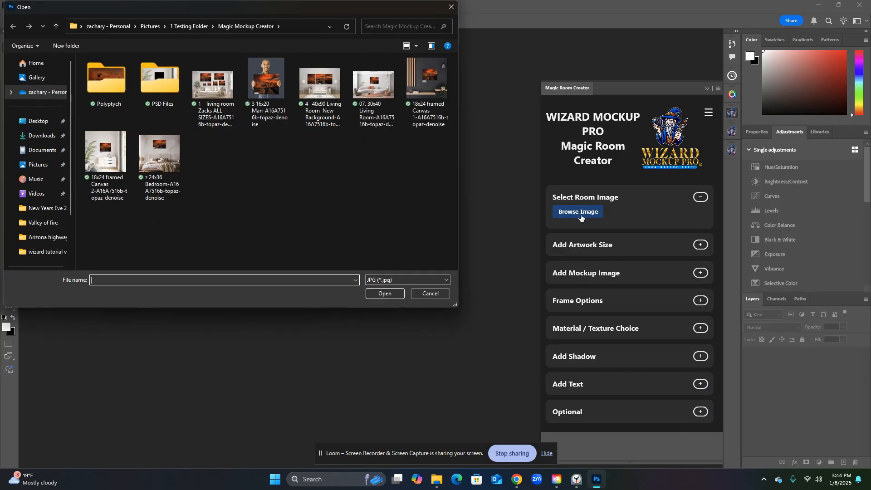
click(45, 168)
scroll(218, 191, down, 15)
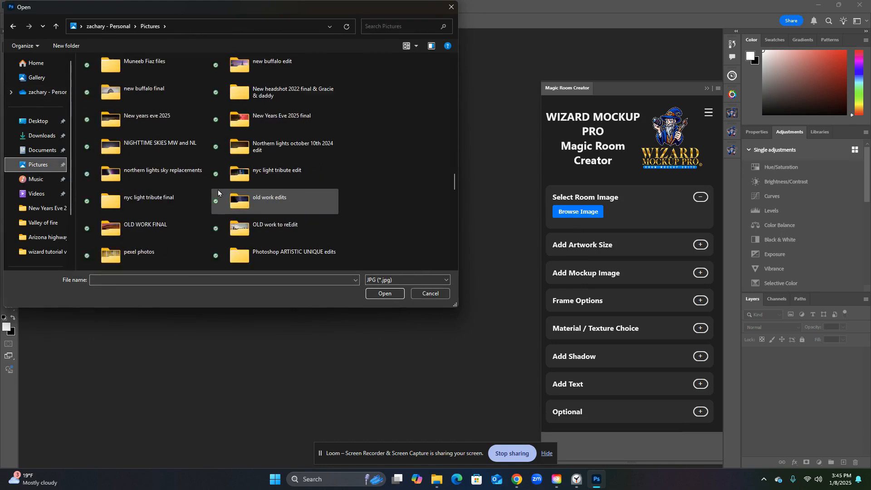
scroll(217, 190, down, 5)
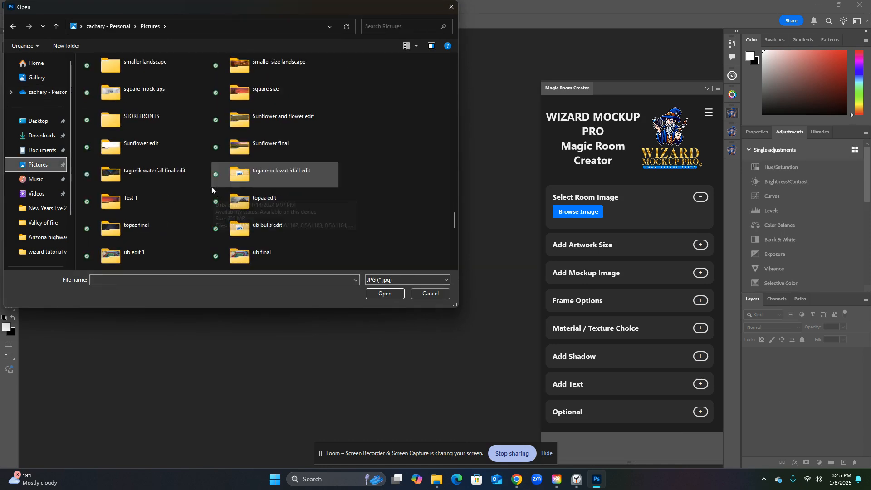
scroll(199, 188, down, 5)
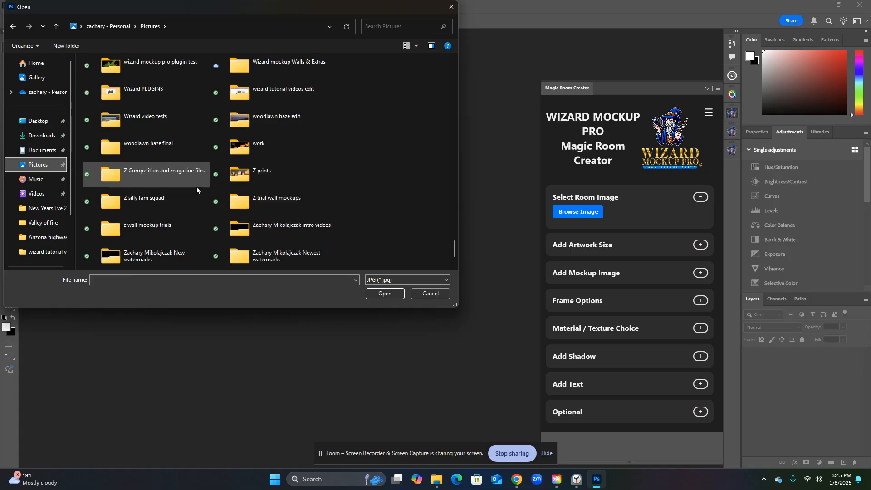
scroll(190, 188, up, 2)
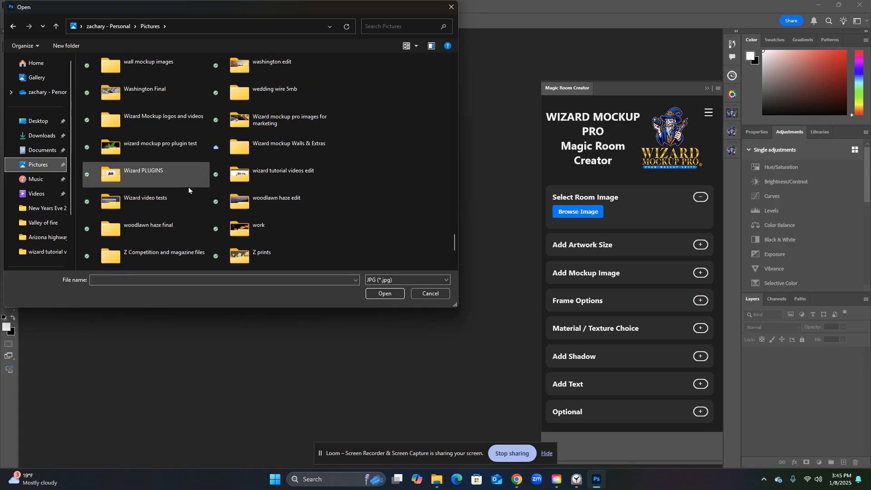
double_click(129, 68)
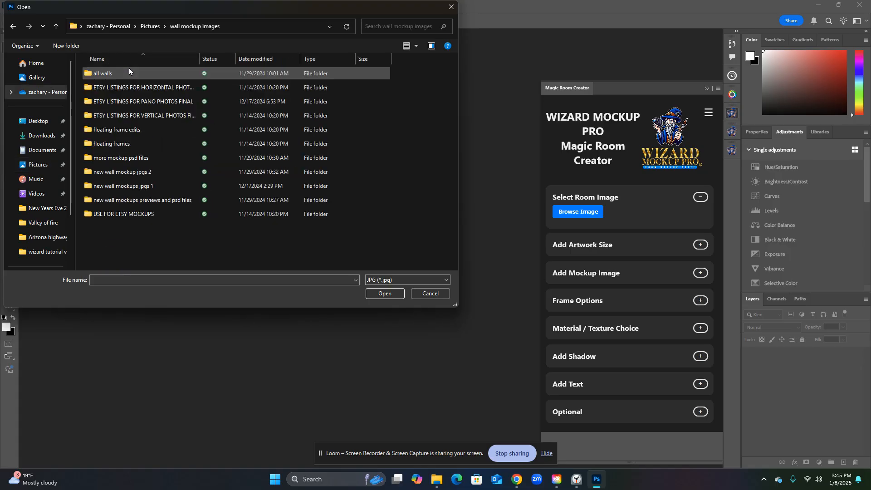
click(148, 174)
double_click(149, 175)
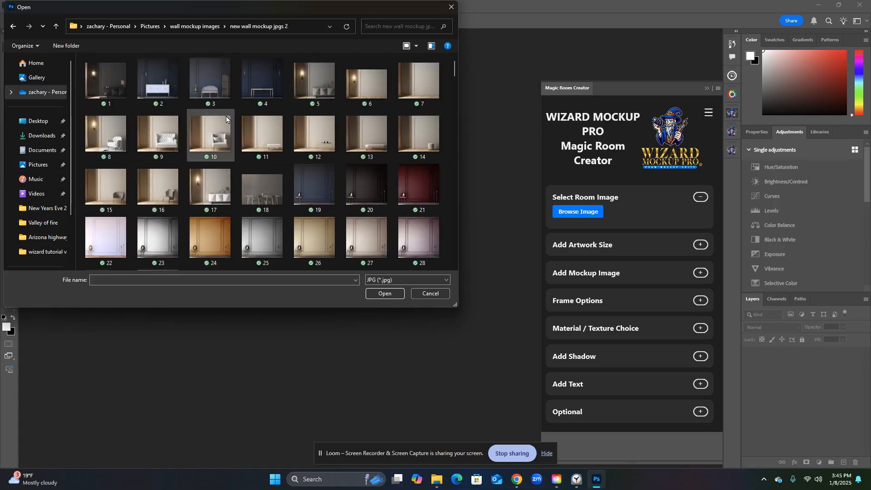
click(12, 26)
Step: Load 18 file.jpg from the LivingRoom_Minimal folder inside new wall mockups jpgs 1 as the room image
double_click(141, 186)
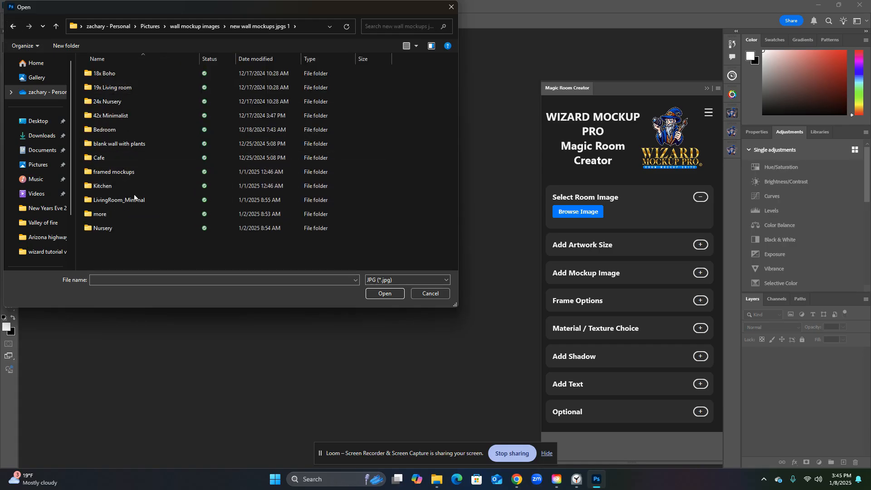
double_click(130, 202)
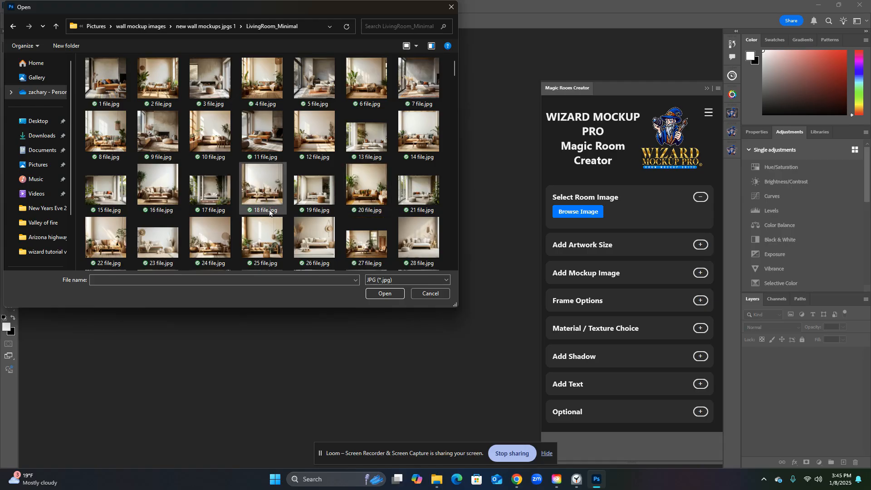
double_click(265, 195)
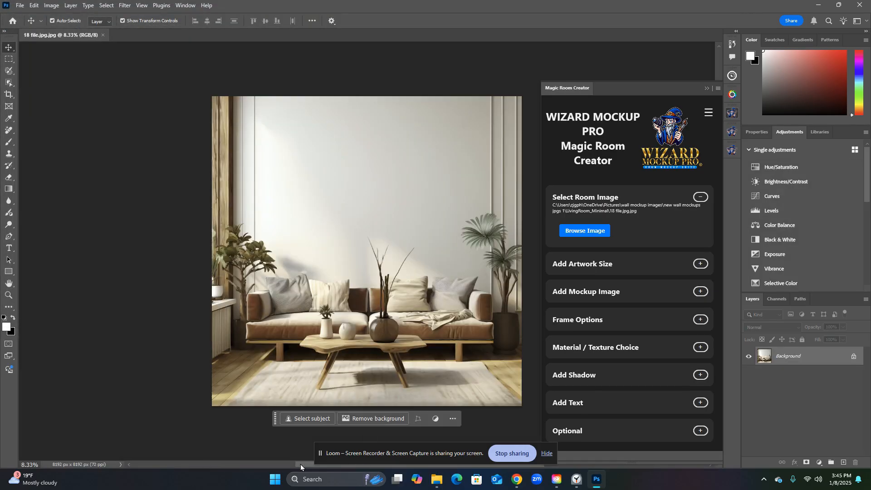
Step: Add an artwork placeholder measuring 18 x 24 inches to the room image
drag(301, 464, 340, 463)
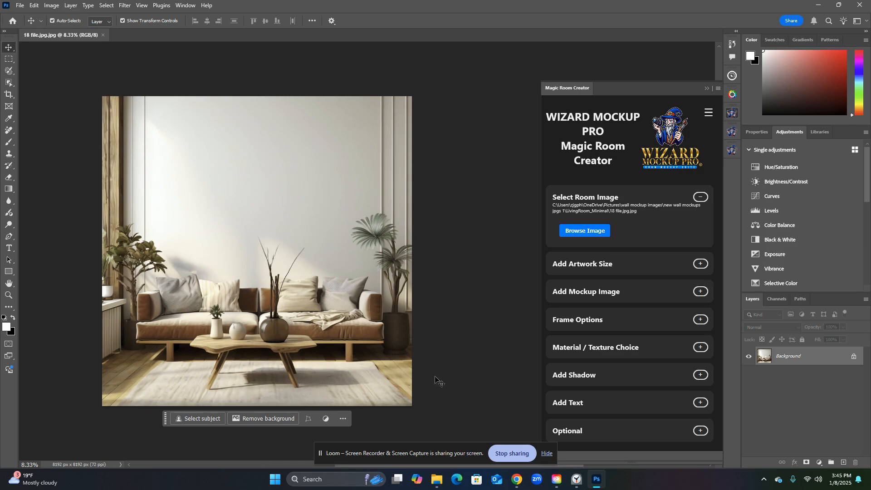
key(z)
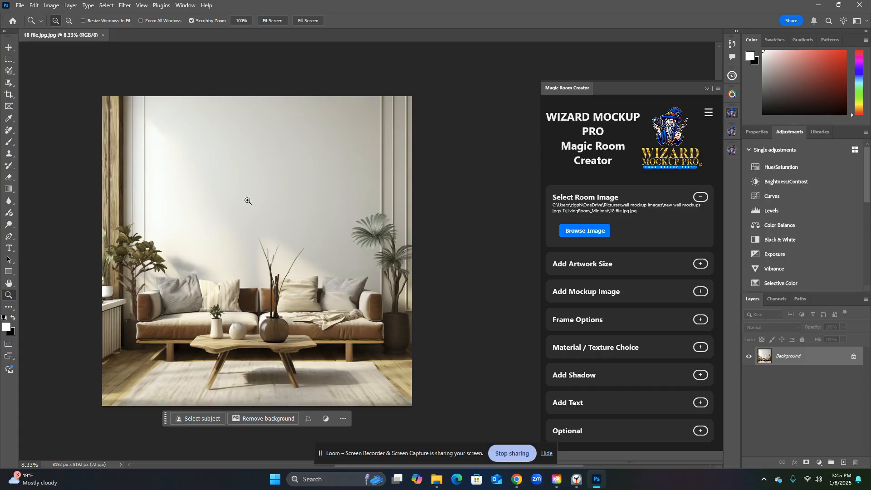
drag(247, 201, 248, 201)
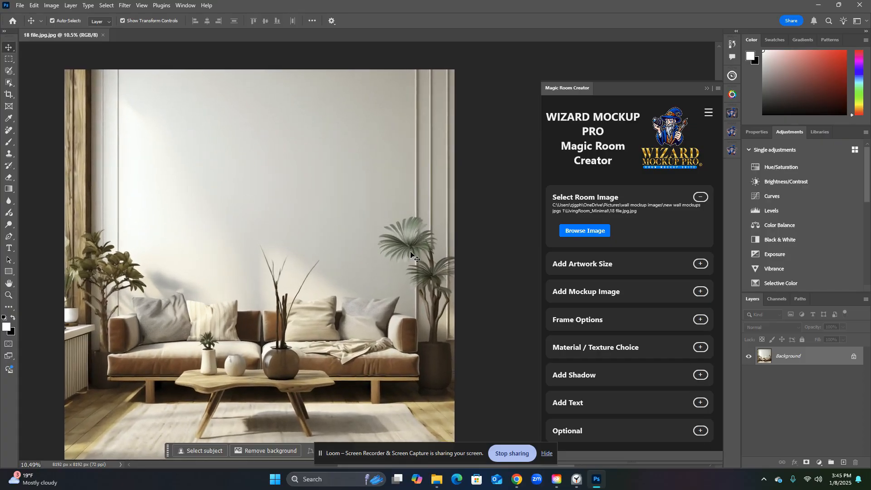
scroll(410, 255, down, 2)
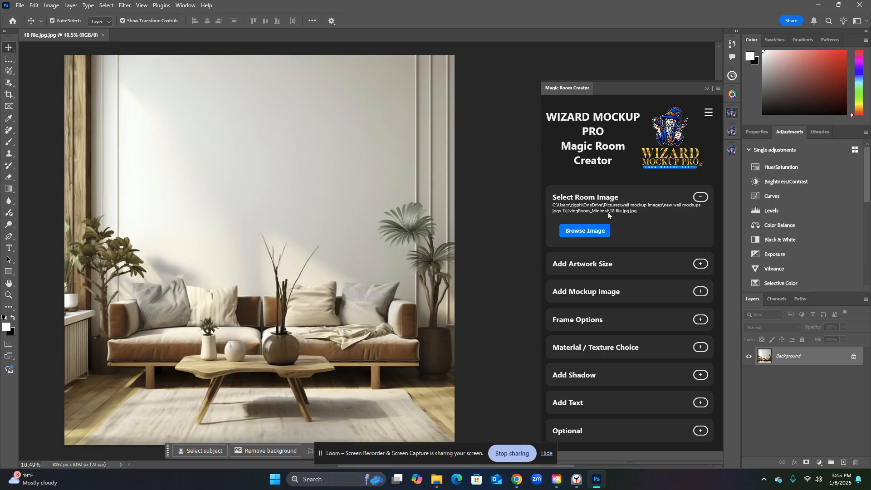
click(701, 198)
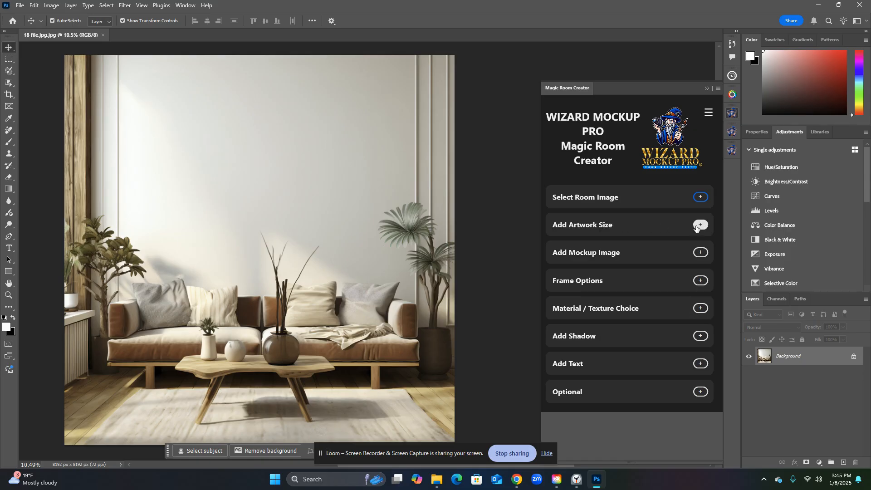
click(701, 224)
click(586, 243)
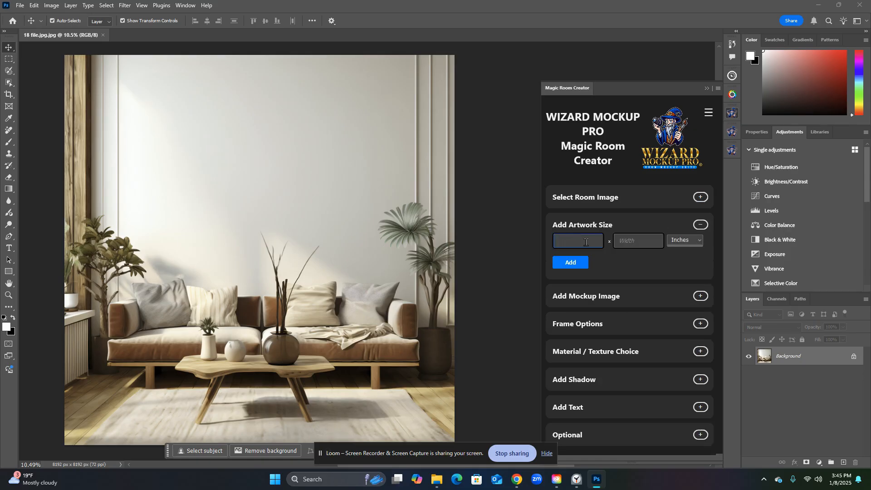
text(18)
click(635, 240)
text(24)
click(580, 263)
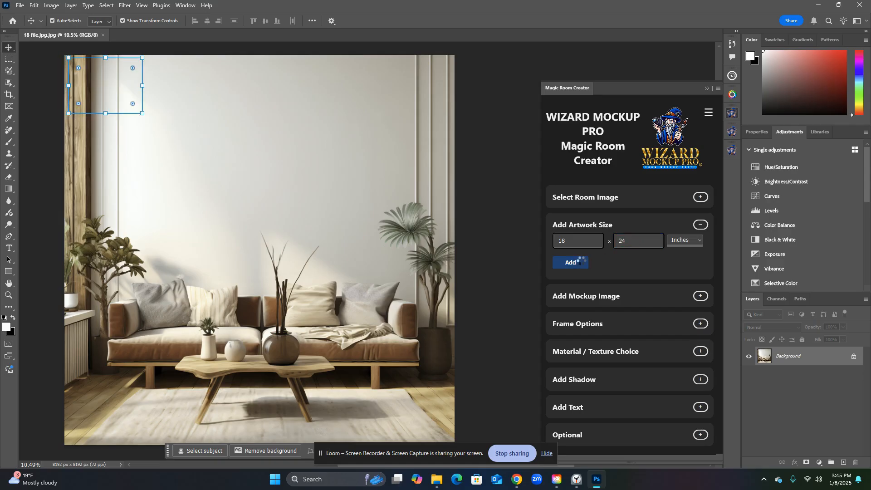
Step: Move the black artwork placeholder onto the wall above the sofa and scale it to about 107%
drag(108, 95, 197, 181)
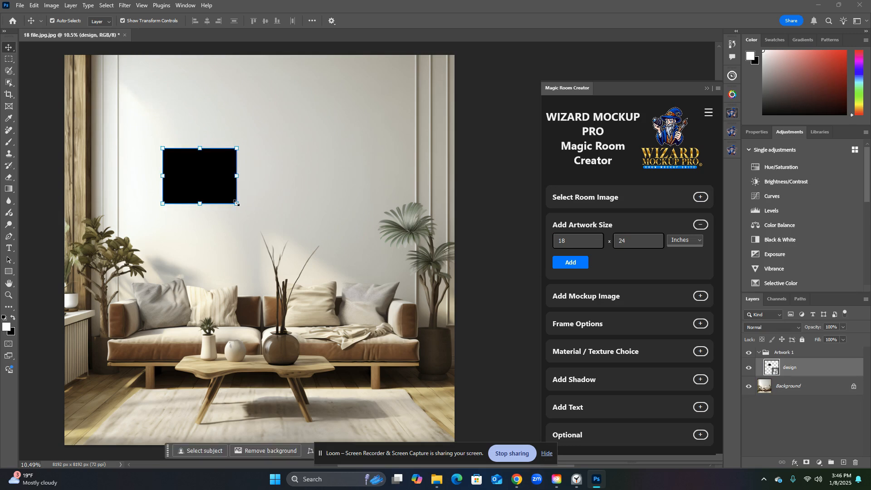
drag(236, 203, 207, 189)
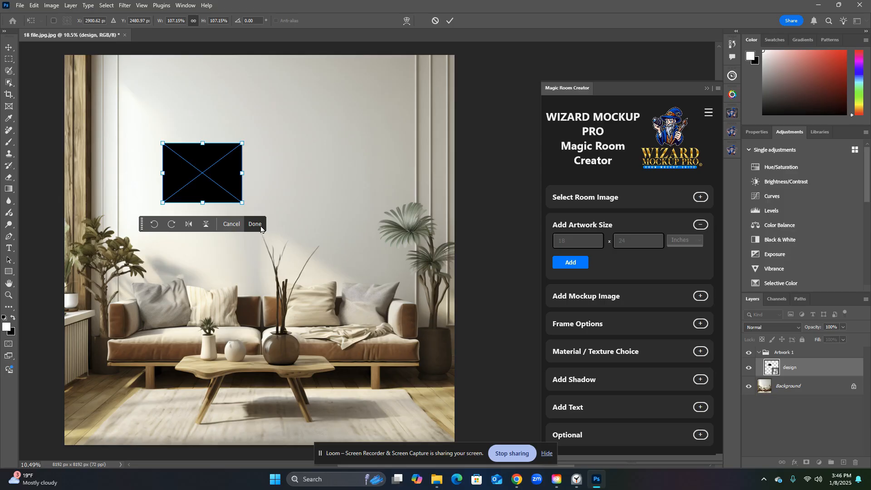
click(262, 225)
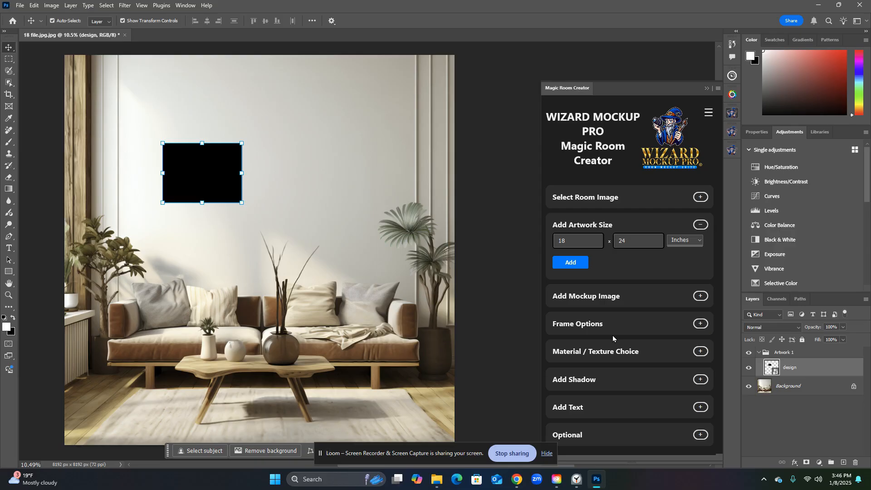
Step: Load A16A7516b-topaz-denoise.jpg from the Arizona highway folder in Pictures > ETSY Mockups as the mockup image in the artwork placeholder
click(701, 296)
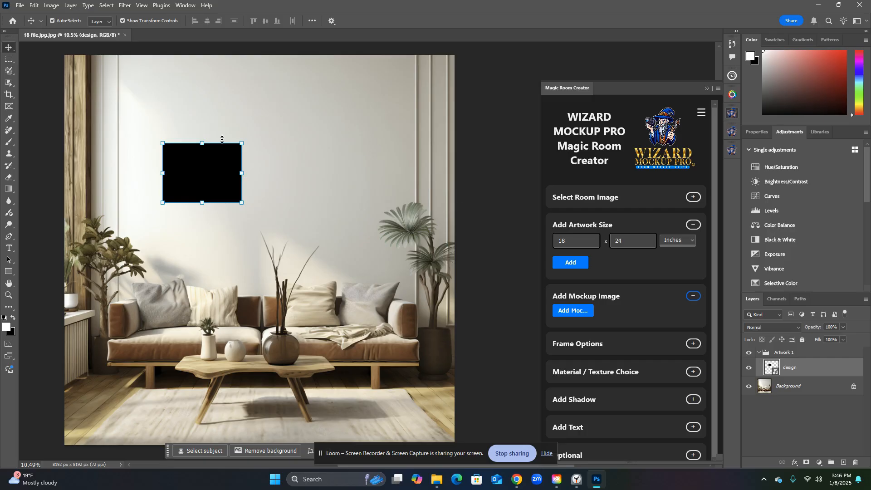
click(582, 313)
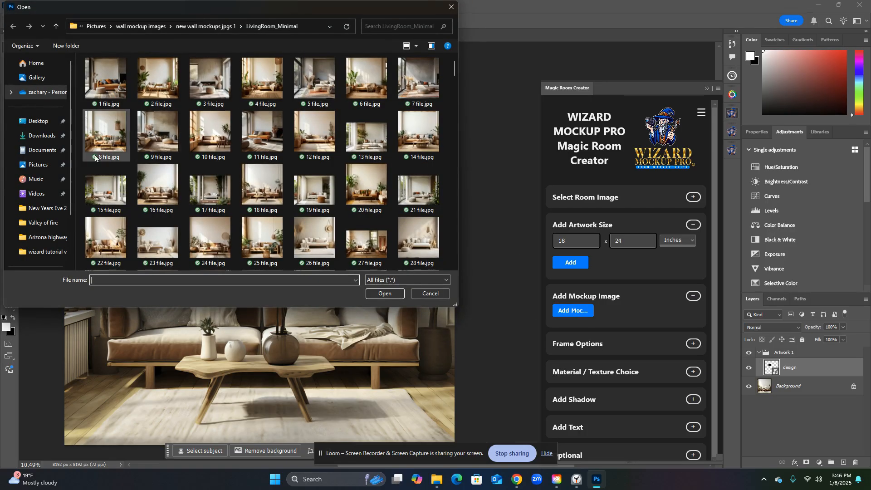
click(40, 165)
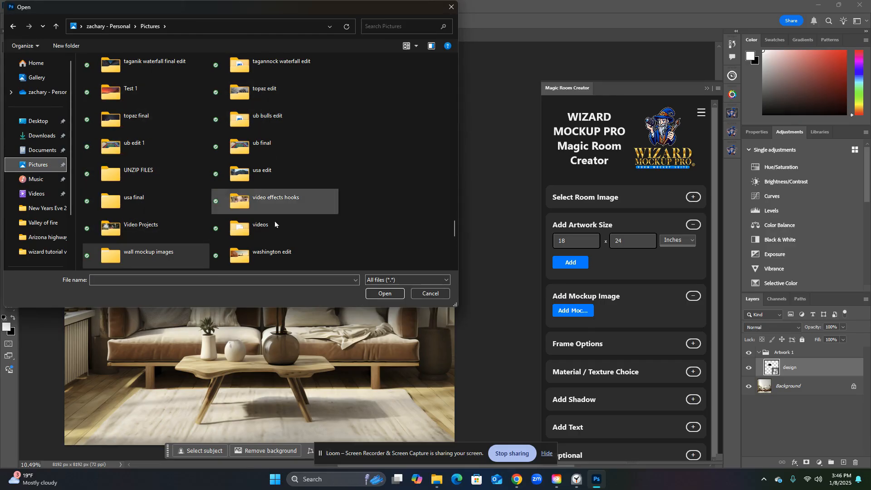
scroll(252, 206, up, 10)
scroll(252, 206, up, 10)
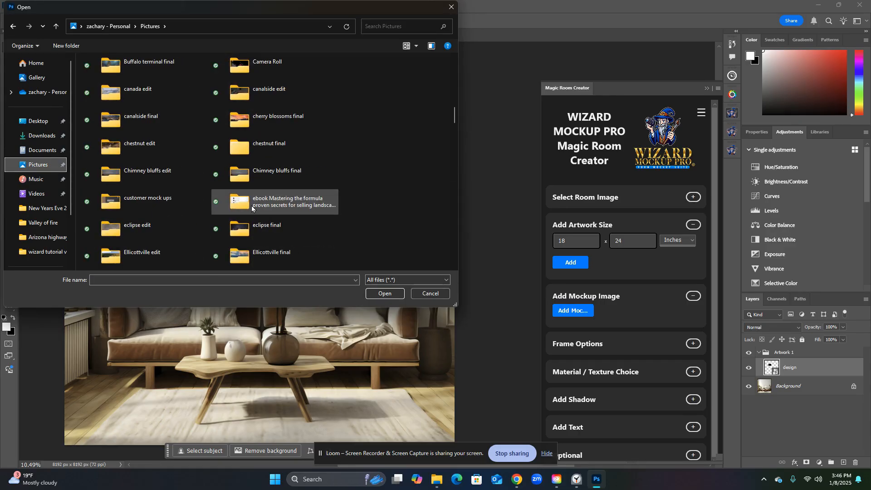
double_click(283, 257)
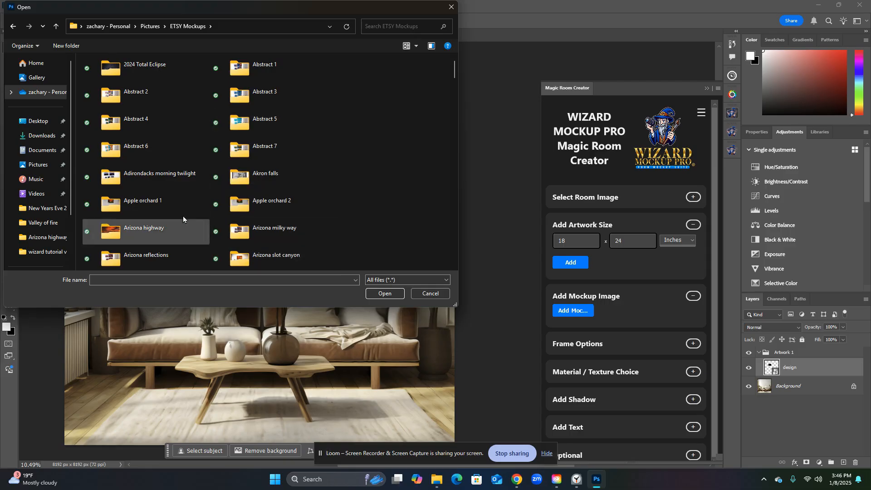
scroll(172, 208, down, 2)
double_click(150, 181)
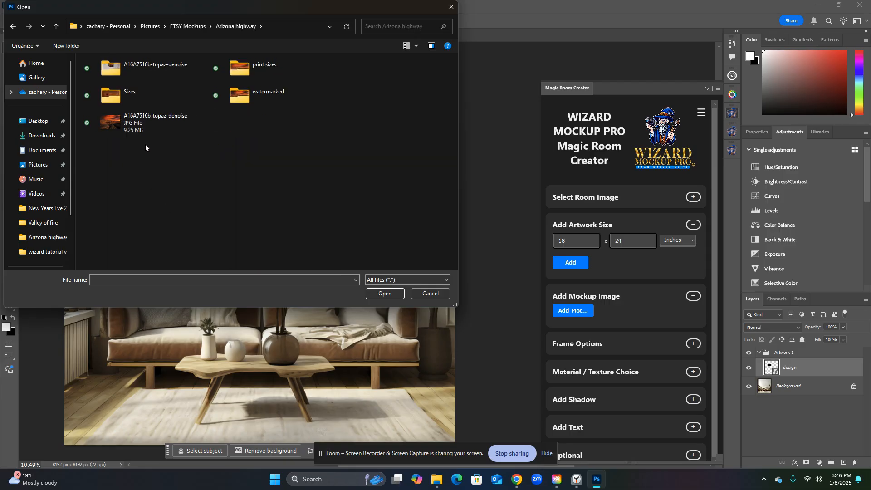
double_click(117, 120)
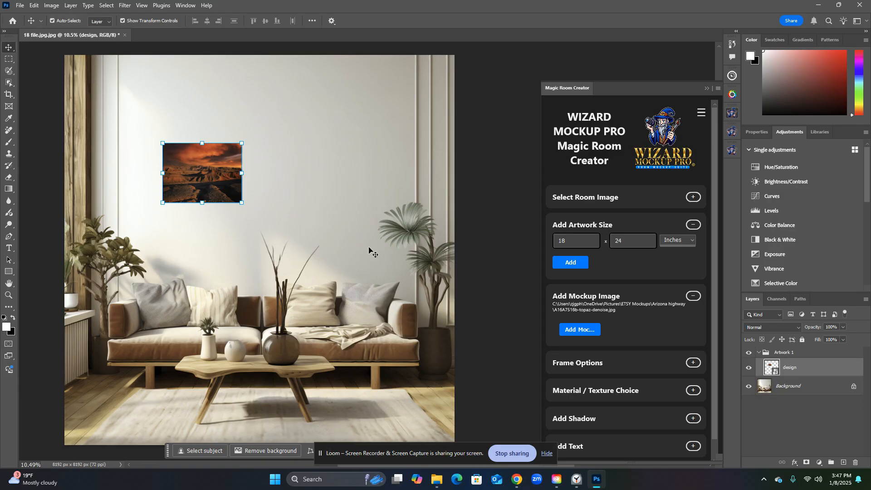
Step: Add a matted frame in black around the artwork on the design layer
scroll(718, 326, down, 1)
scroll(717, 327, down, 1)
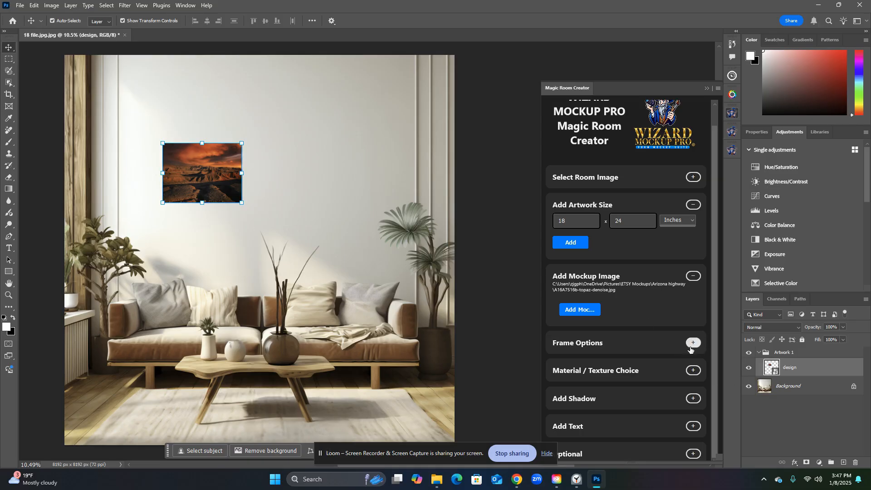
click(385, 285)
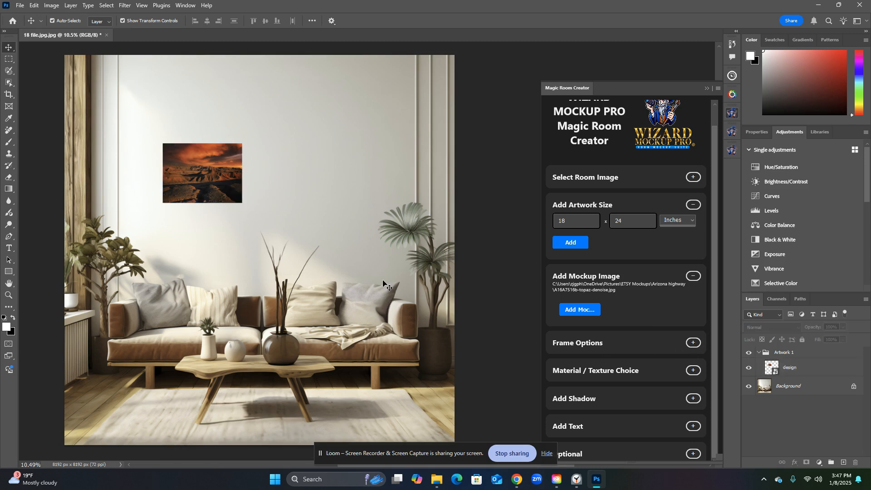
click(694, 344)
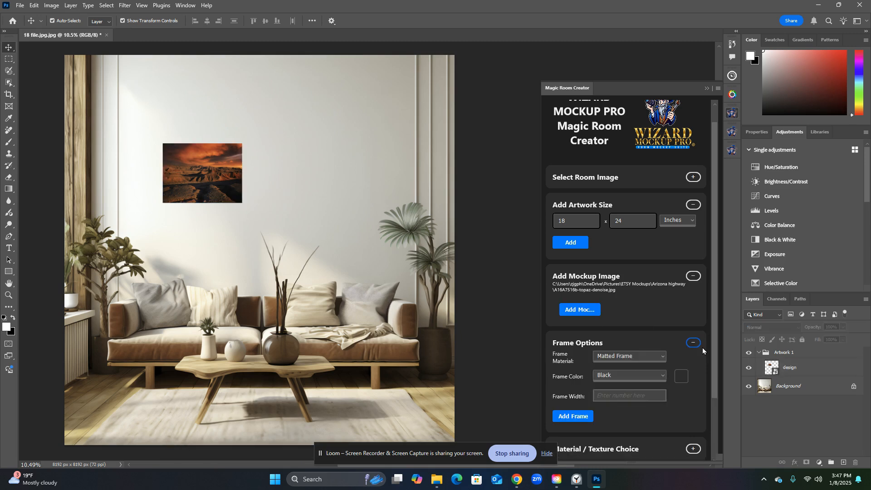
scroll(699, 344, down, 1)
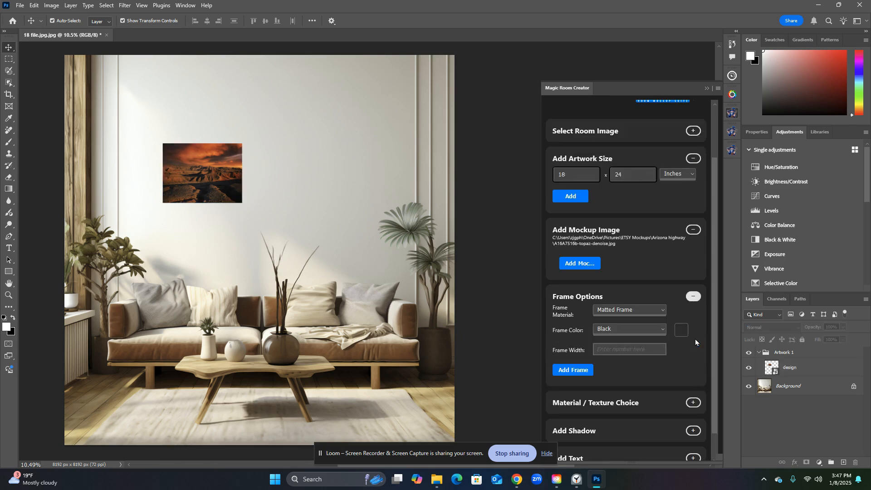
click(622, 312)
click(620, 323)
click(617, 330)
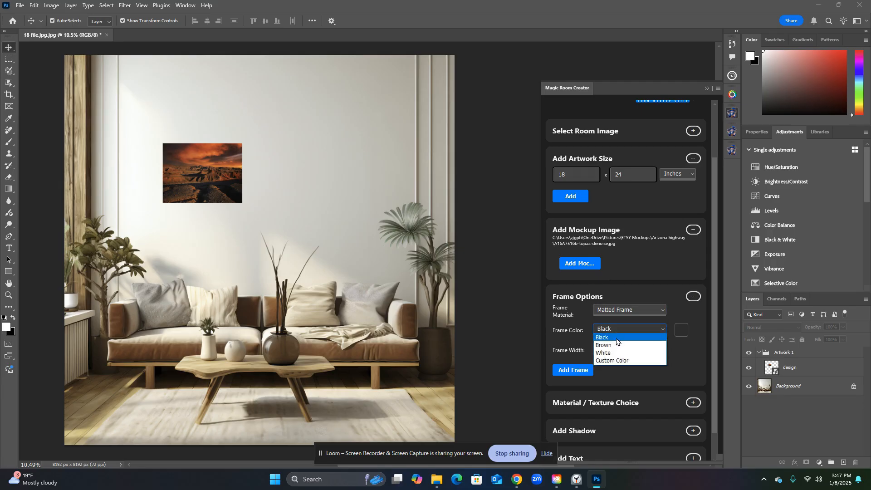
click(617, 340)
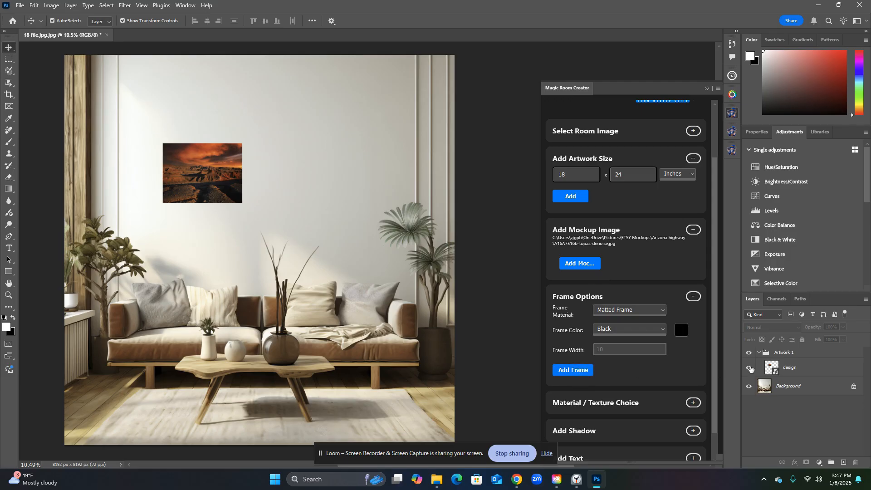
click(800, 368)
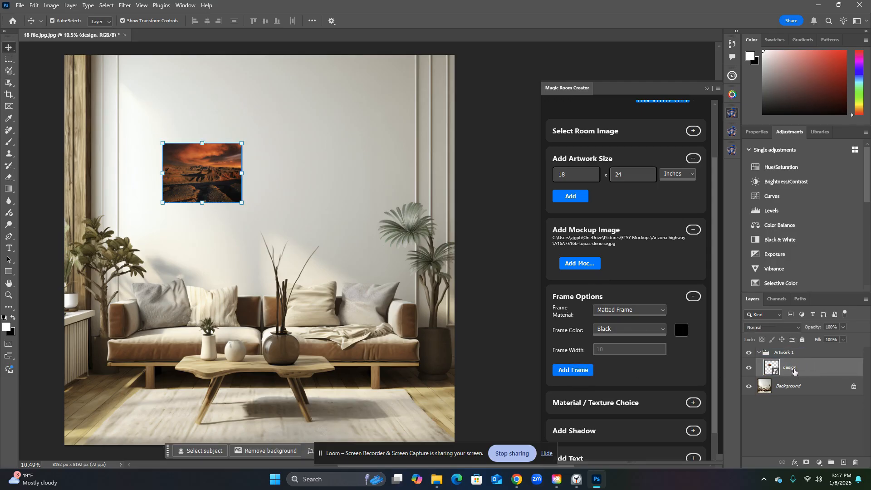
click(562, 370)
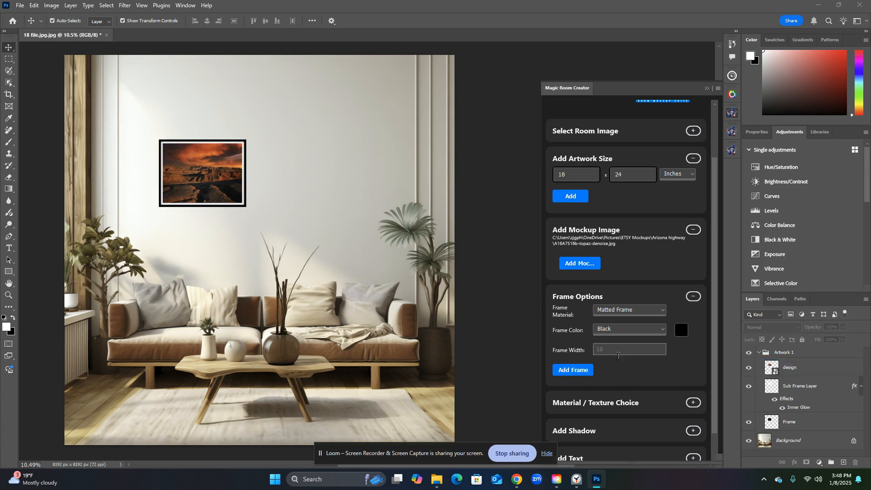
Step: Examine the frame color choices and the Frame and Sub Frame Layer entries in the Artwork 1 group
click(622, 329)
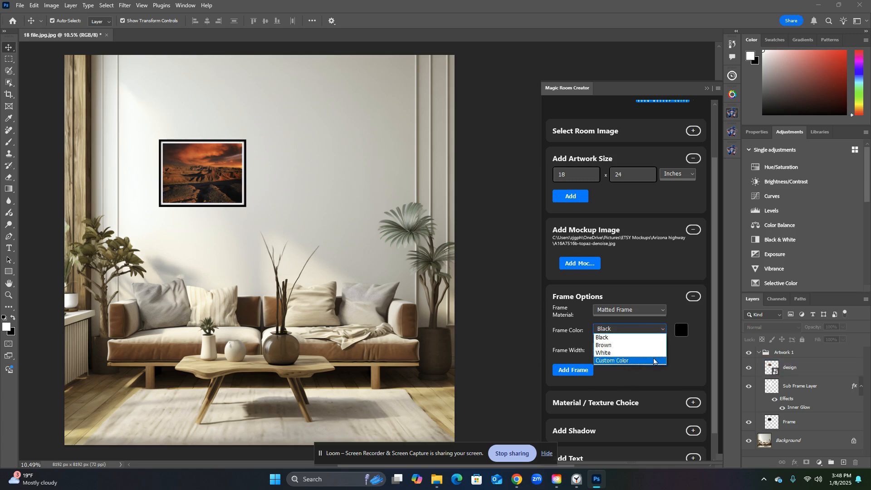
click(690, 358)
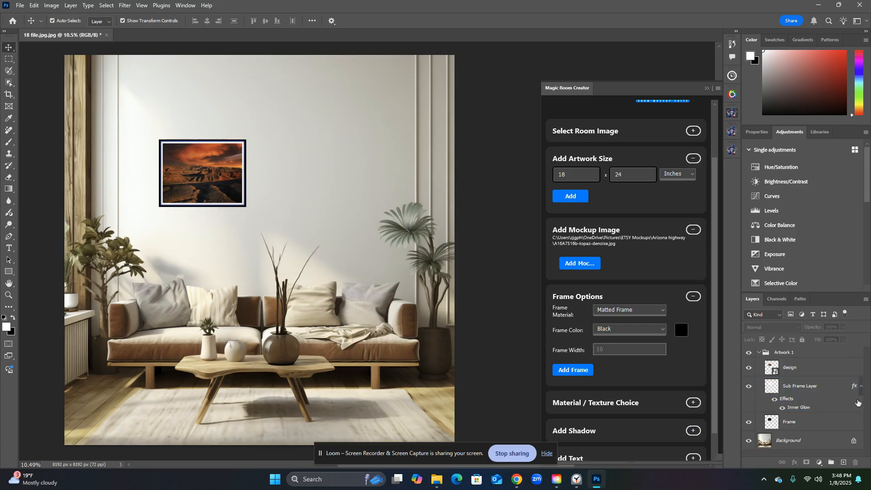
click(811, 423)
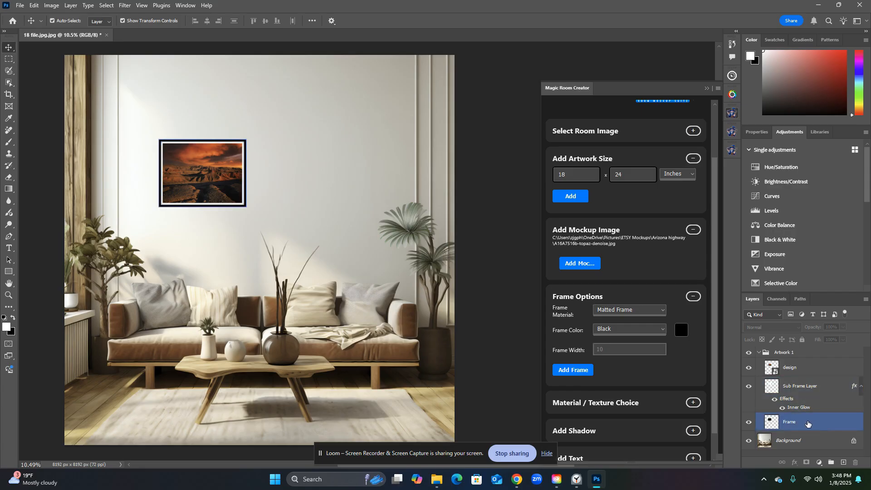
click(800, 410)
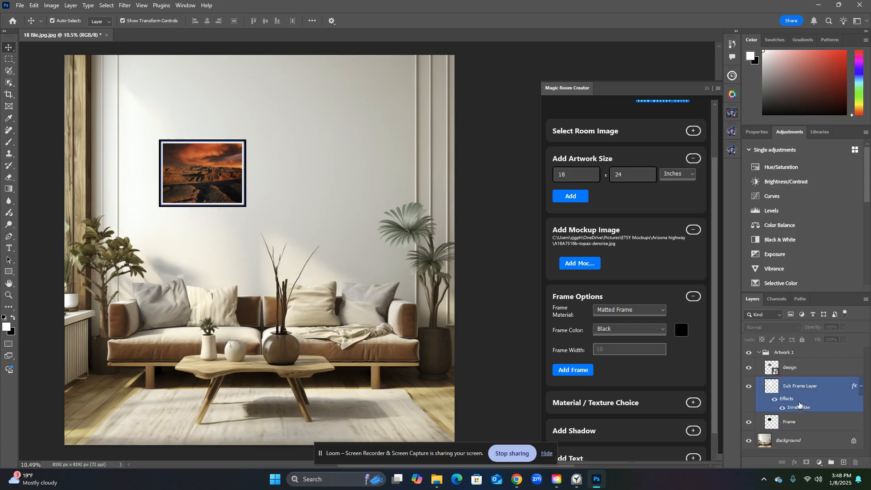
click(788, 417)
click(788, 412)
click(779, 424)
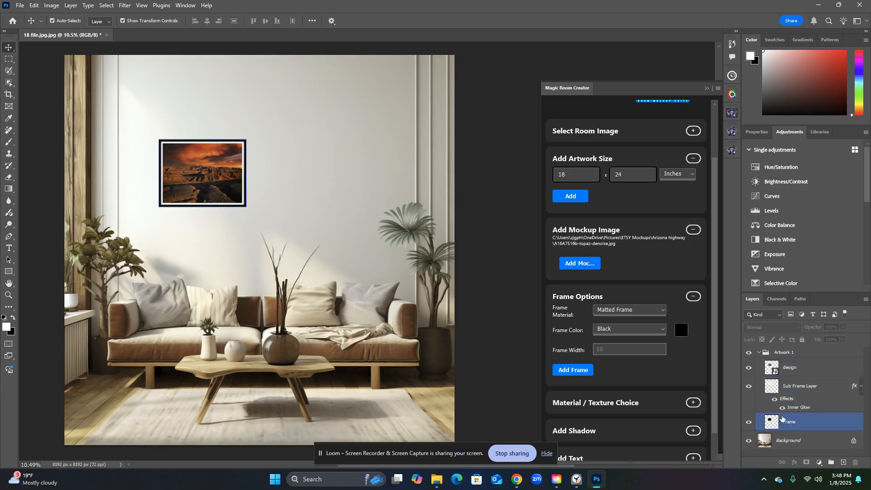
click(766, 393)
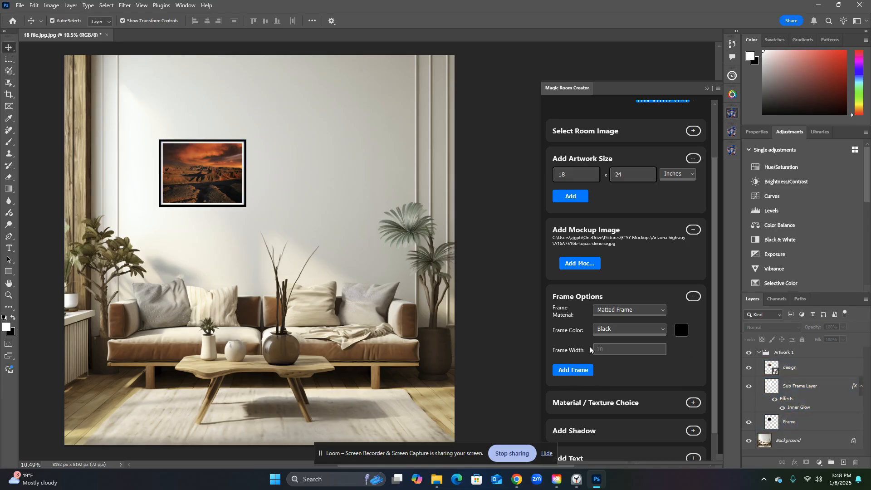
Step: Apply the Canvas material texture to the design layer
drag(717, 360, 715, 389)
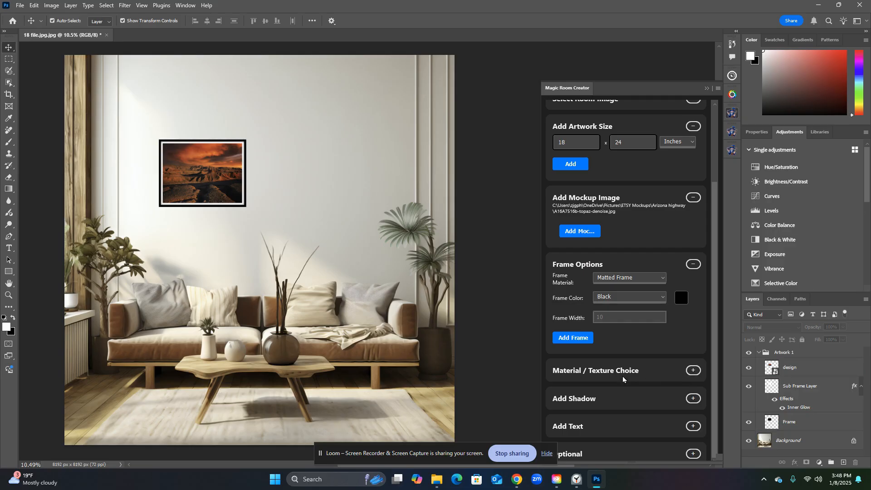
click(804, 374)
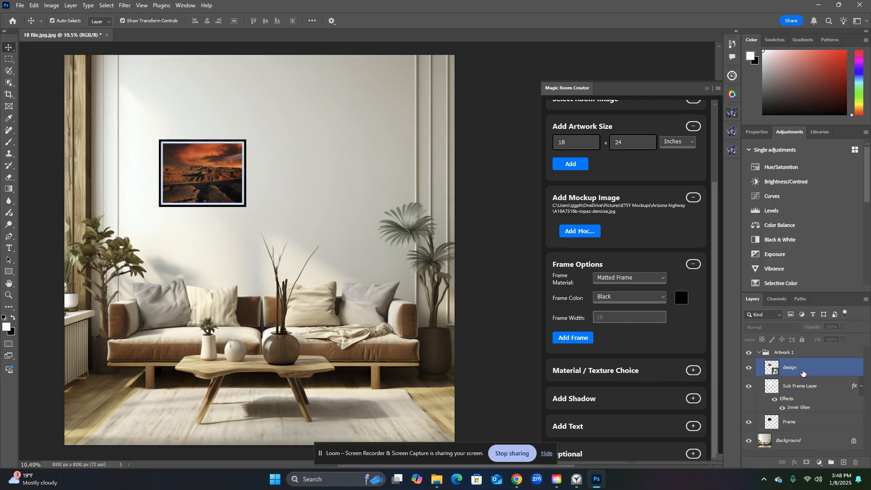
click(804, 372)
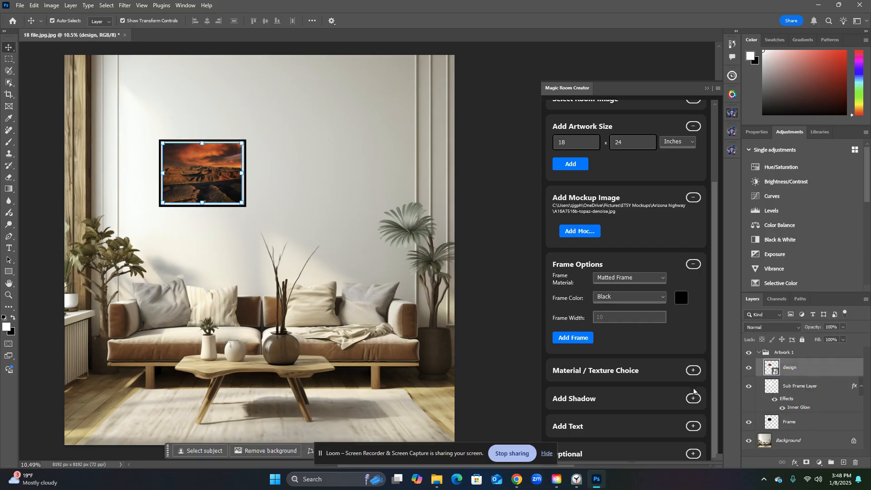
click(694, 370)
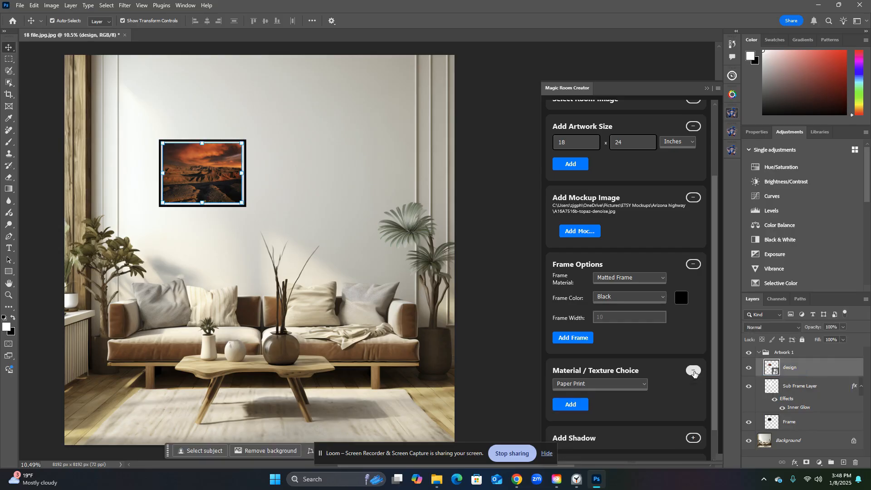
click(619, 385)
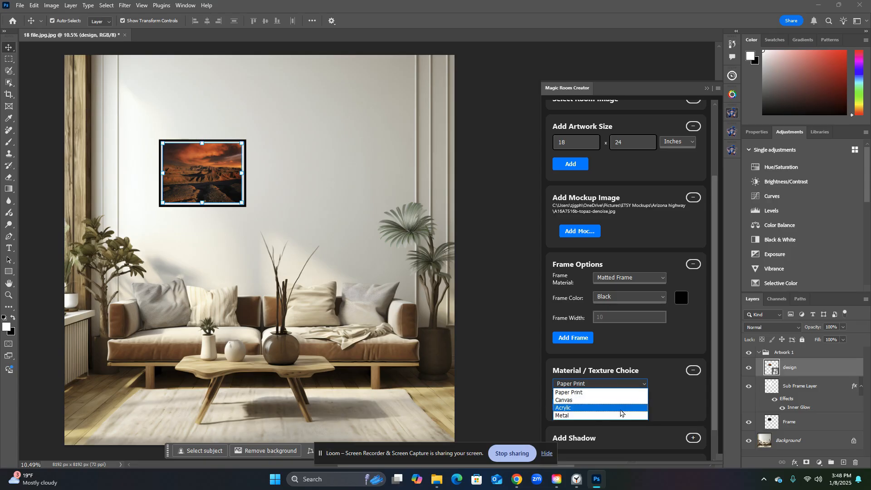
click(673, 397)
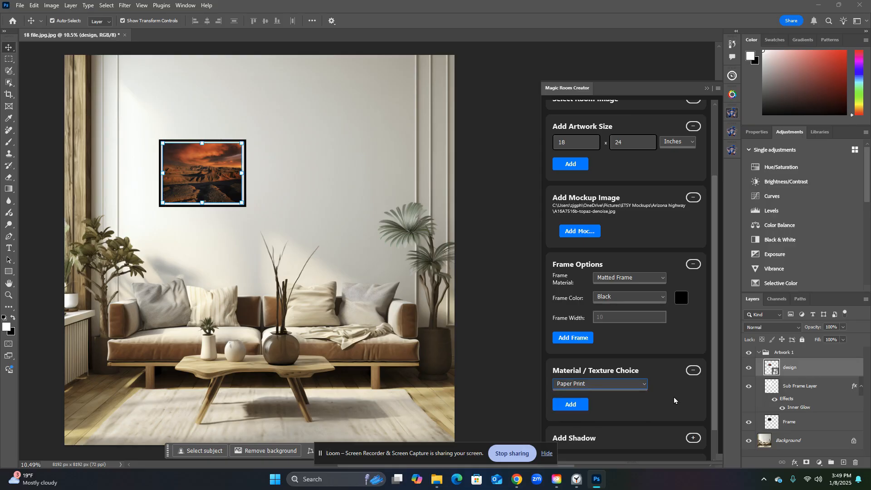
click(624, 386)
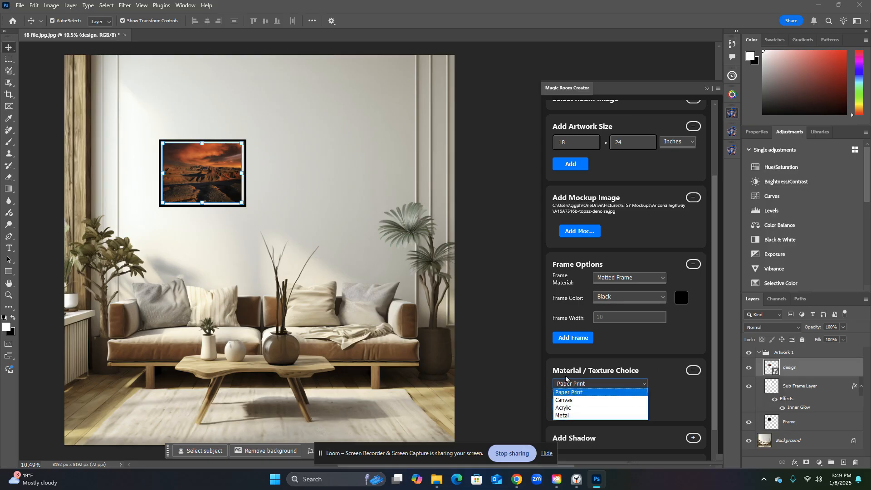
click(594, 401)
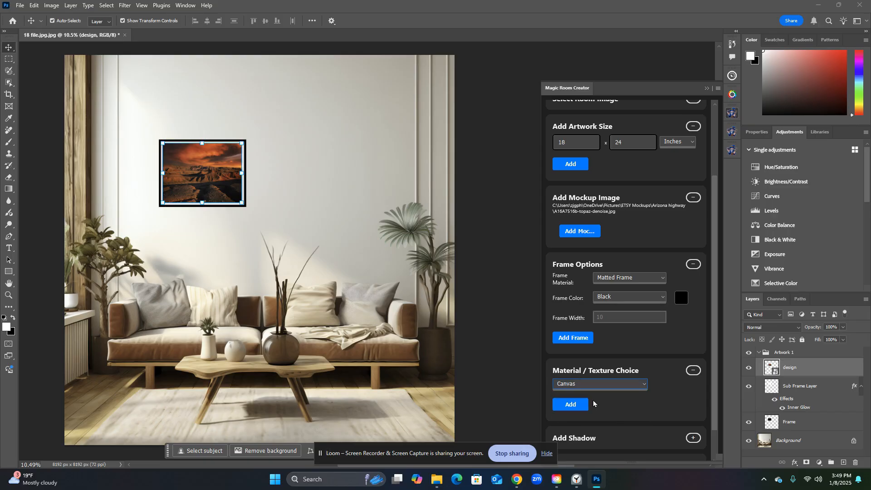
click(585, 402)
Step: Examine the framed artwork up close along with its Frame and Sub Frame Layer, and reselect the design layer
key(z)
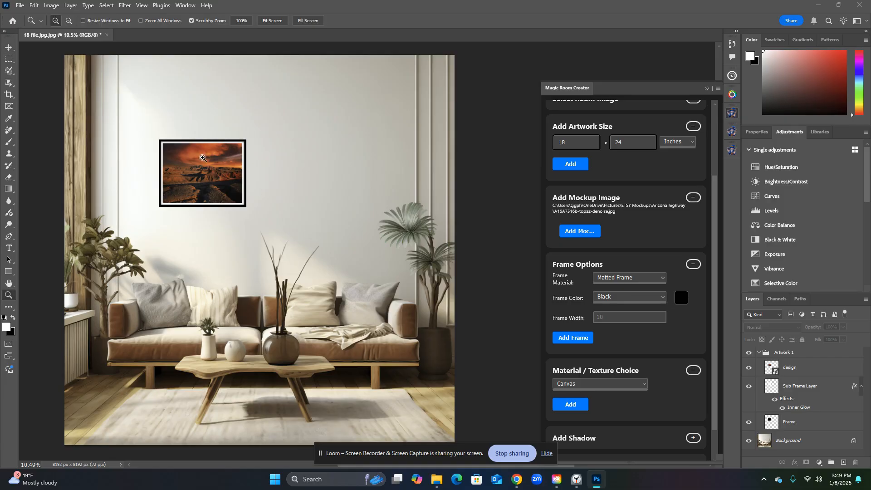
click(204, 165)
drag(205, 164, 213, 163)
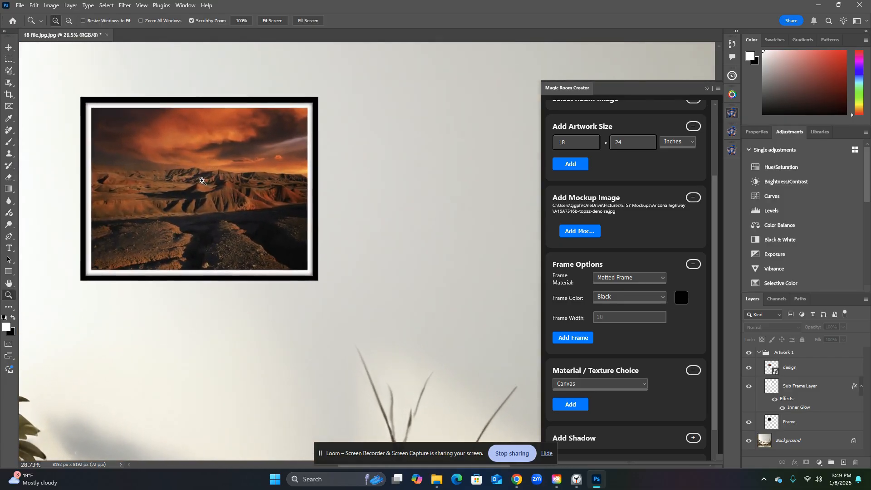
key(v)
click(843, 423)
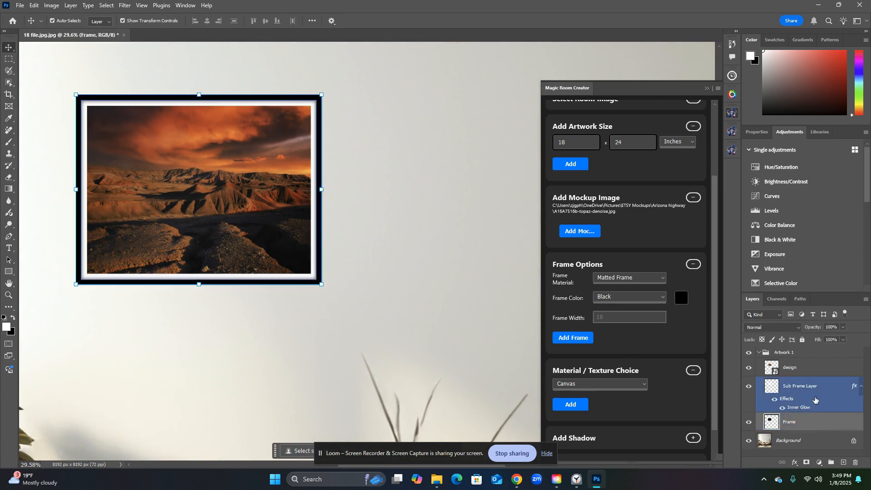
drag(815, 413, 816, 392)
click(583, 406)
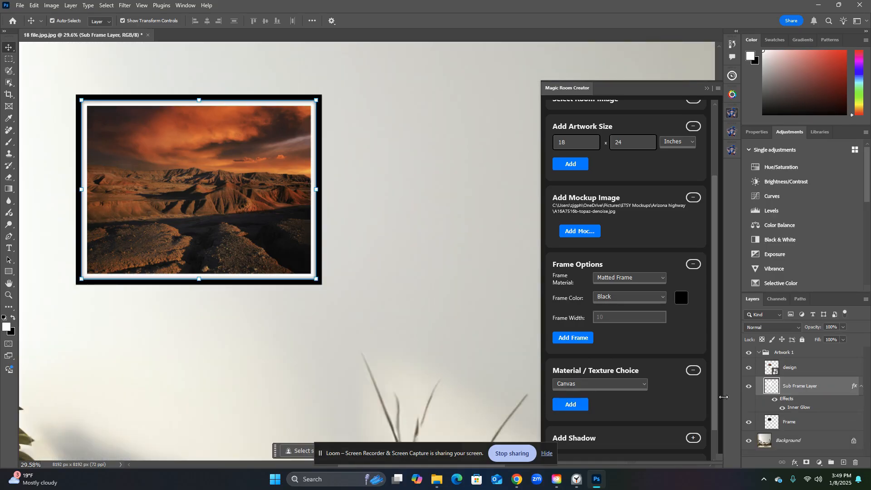
click(810, 426)
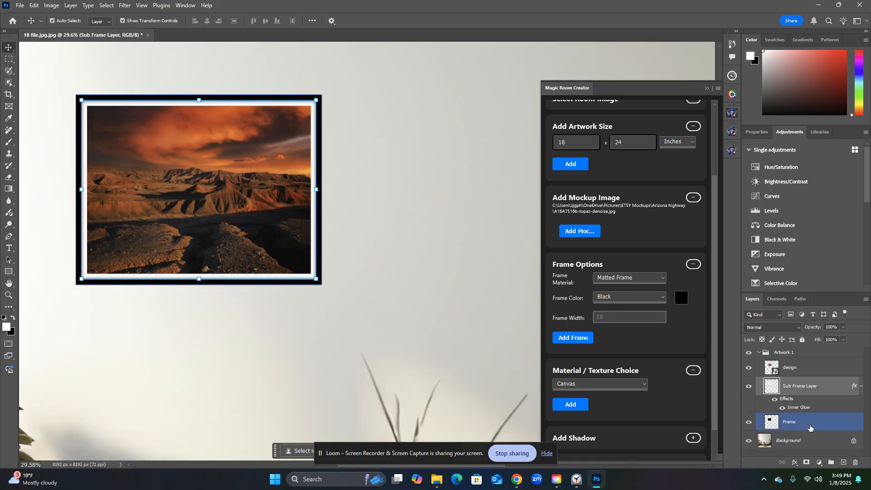
click(801, 375)
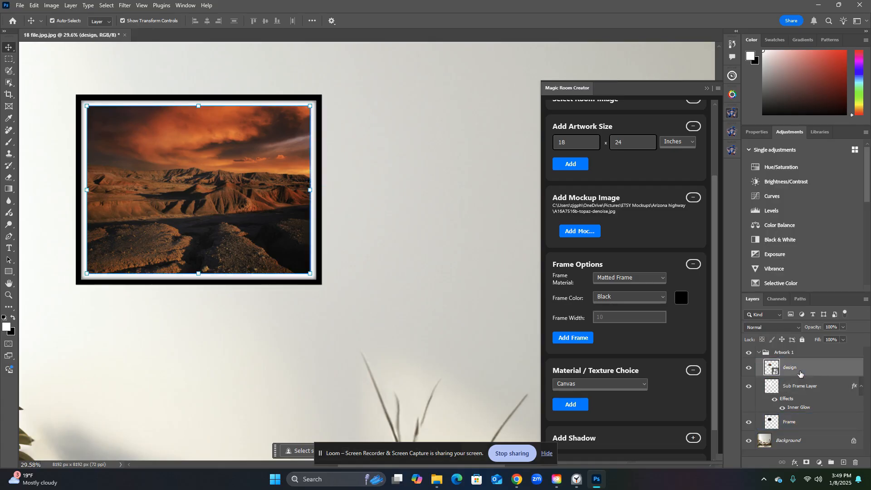
Step: Apply the Canvas texture to the design layer and inspect the weave up close on the artwork
click(575, 406)
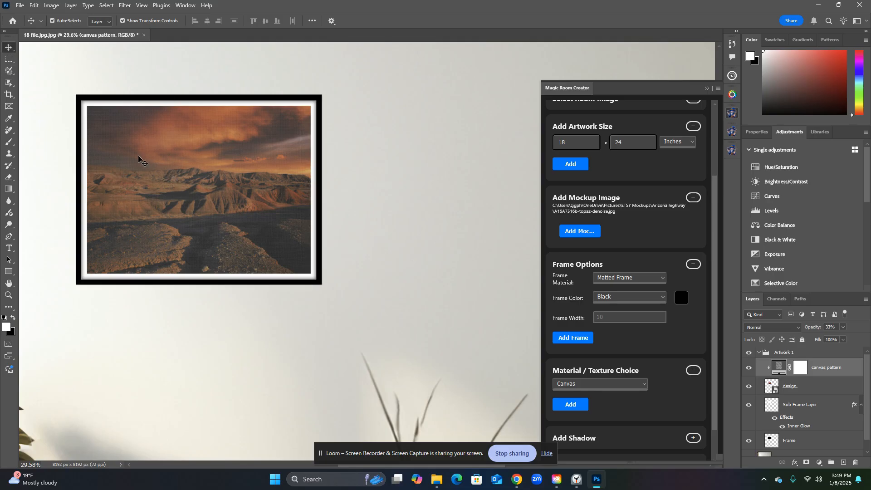
click(9, 295)
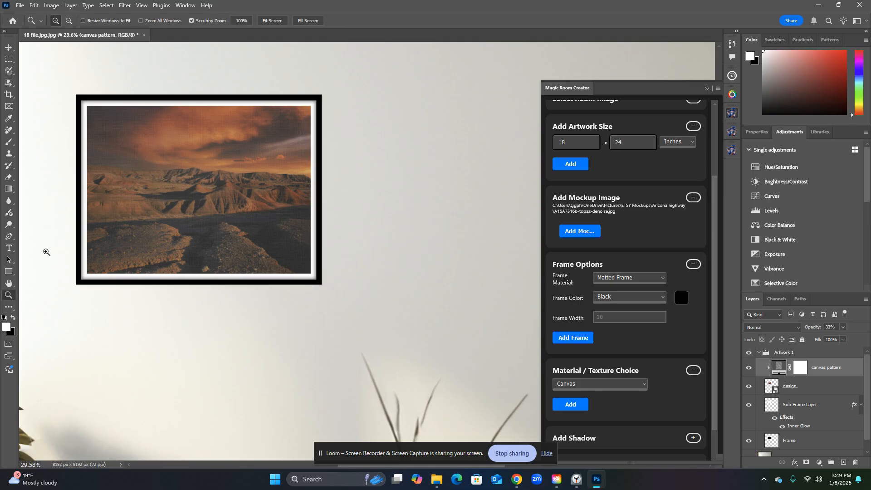
drag(126, 153, 126, 154)
scroll(297, 412, up, 1)
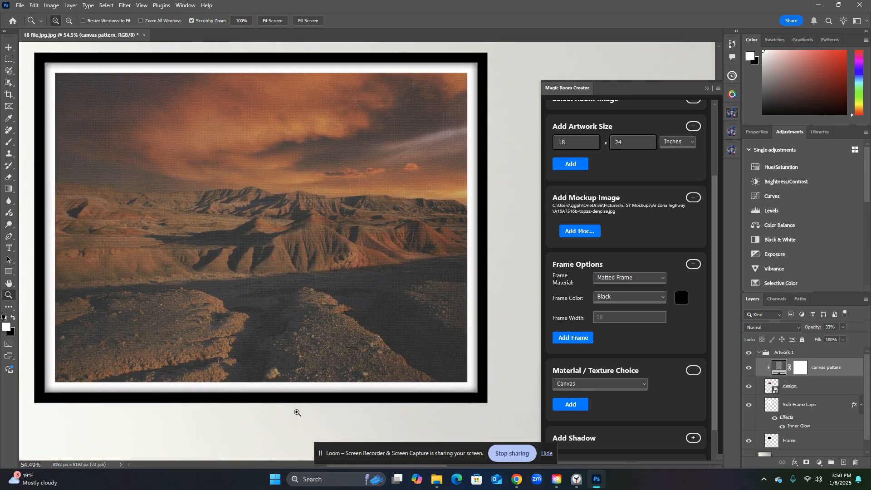
scroll(297, 413, up, 1)
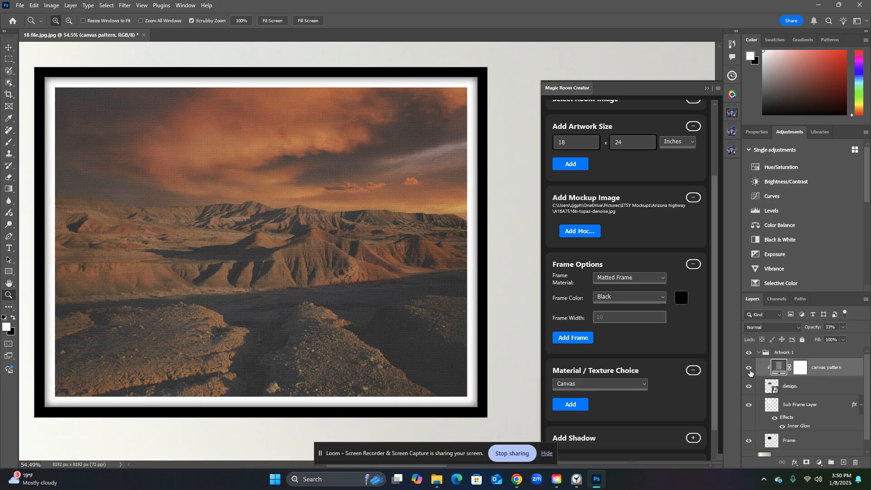
Step: Add an Acrylic texture over the artwork and hide the canvas pattern layer
click(573, 386)
click(584, 408)
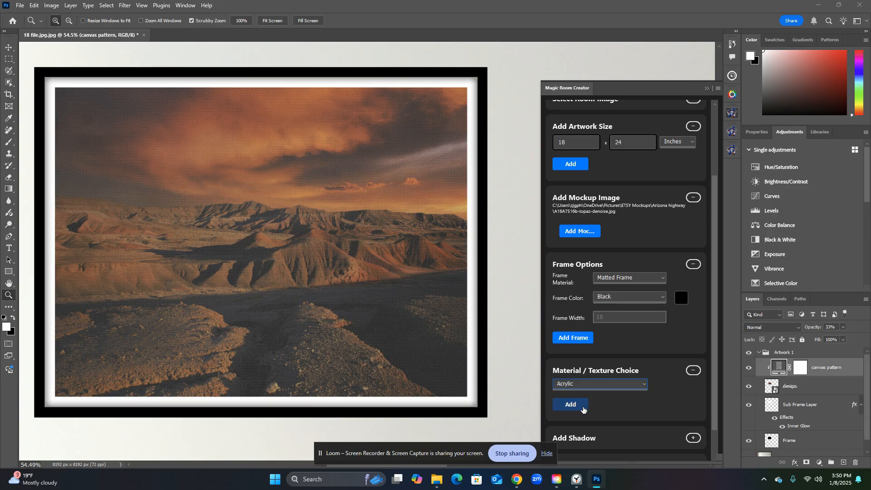
click(578, 407)
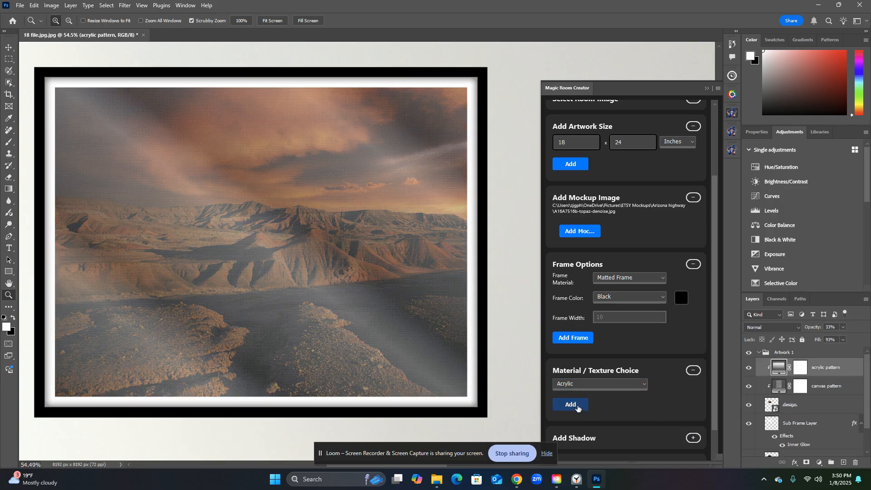
click(749, 387)
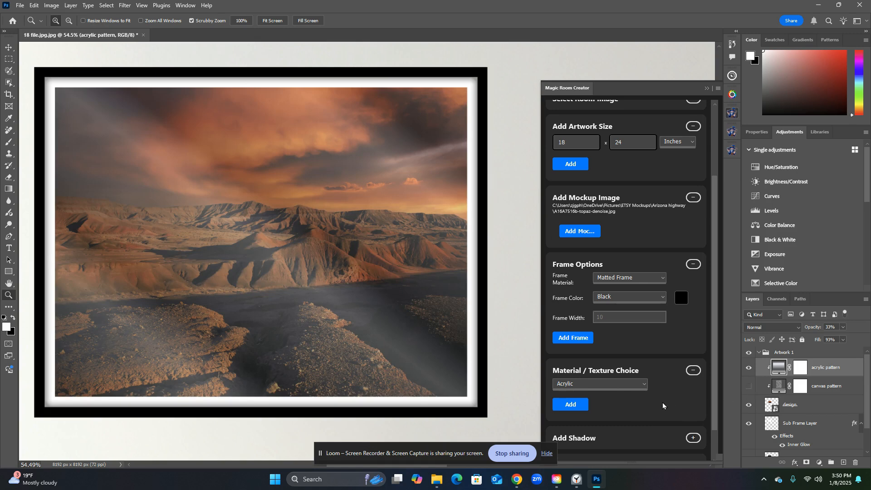
Step: Add a Metal texture over the artwork and hide the acrylic pattern layer
click(618, 386)
click(600, 417)
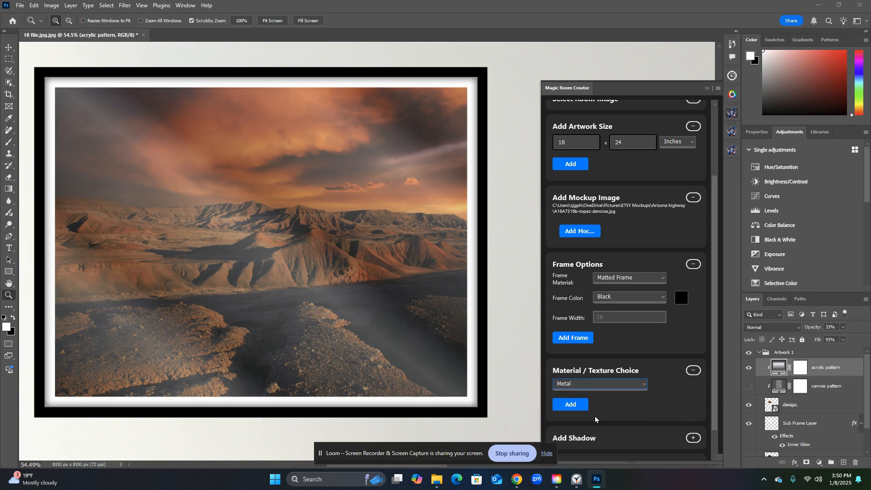
click(574, 408)
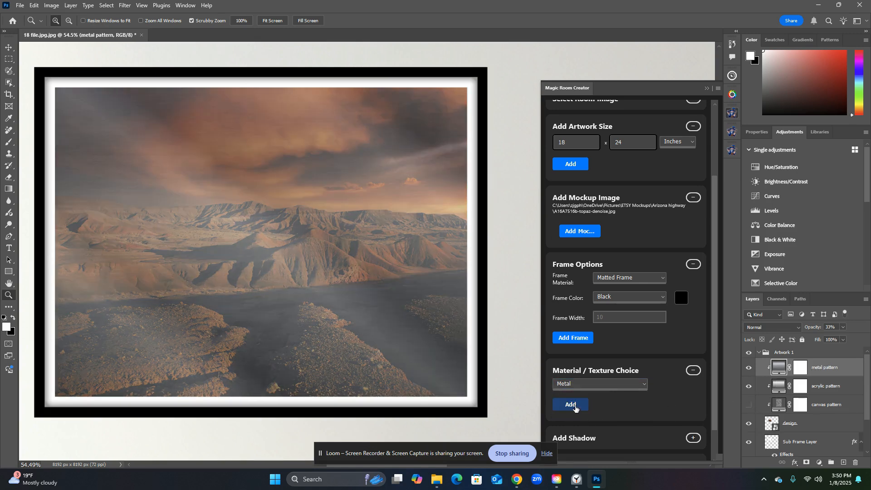
click(749, 387)
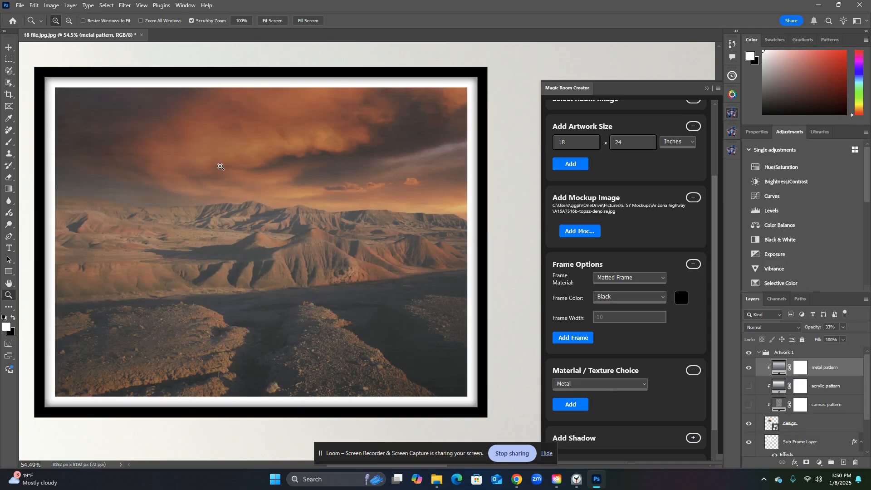
Step: Examine the metal texture up close across the artwork, then view the framed piece on the wall
drag(196, 166, 195, 166)
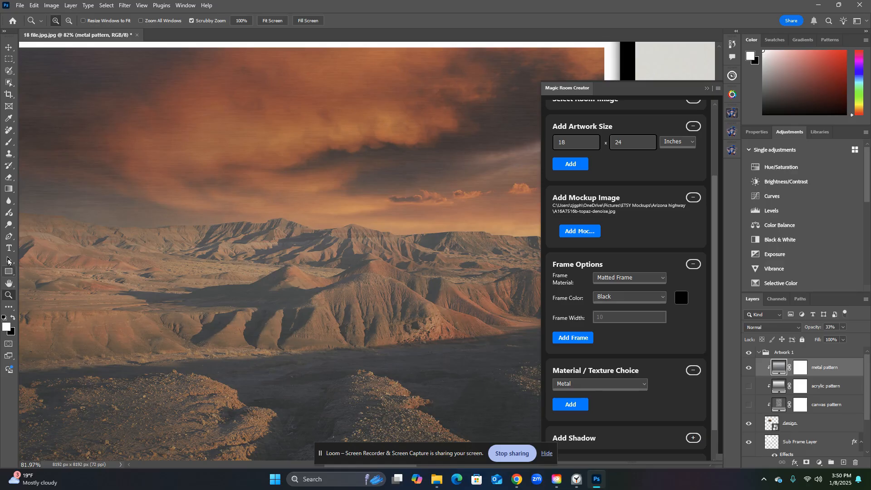
click(15, 286)
drag(161, 292, 234, 360)
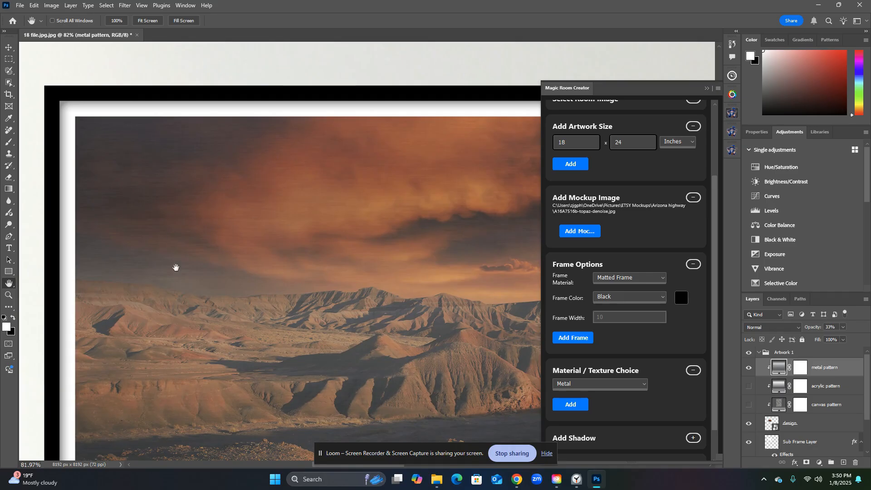
key(z)
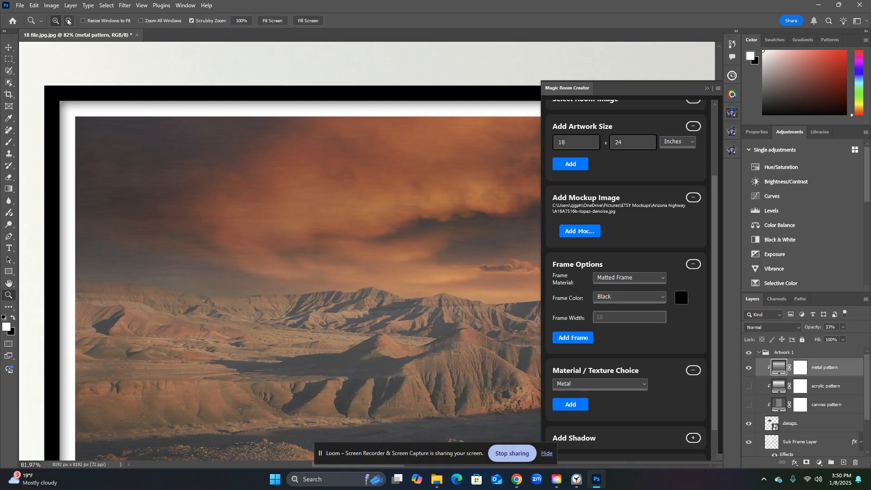
alt+click(275, 241)
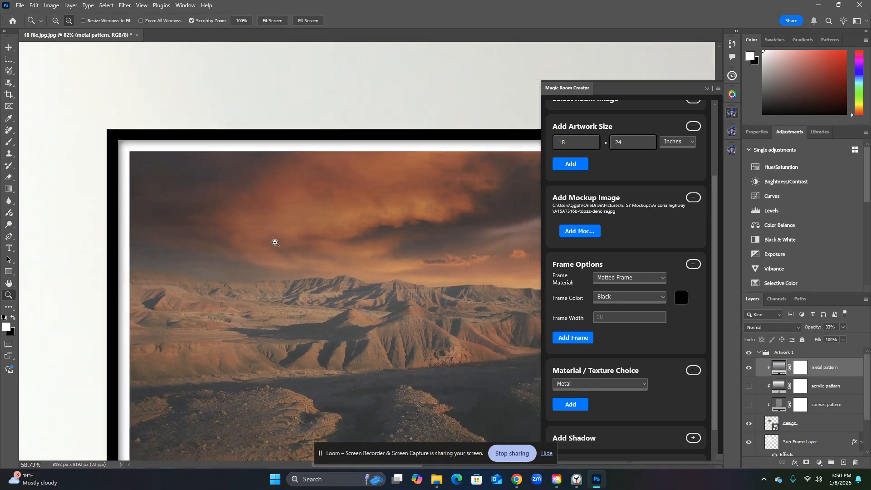
alt+click(276, 243)
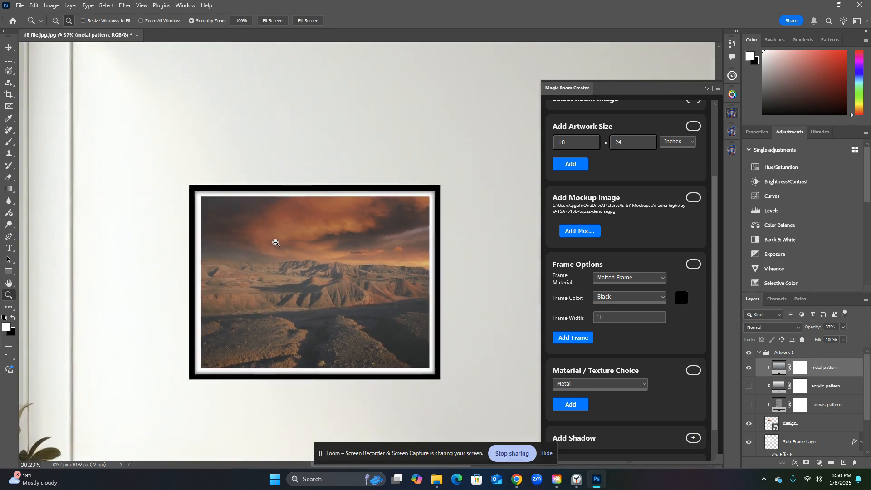
key(h)
drag(412, 465, 453, 457)
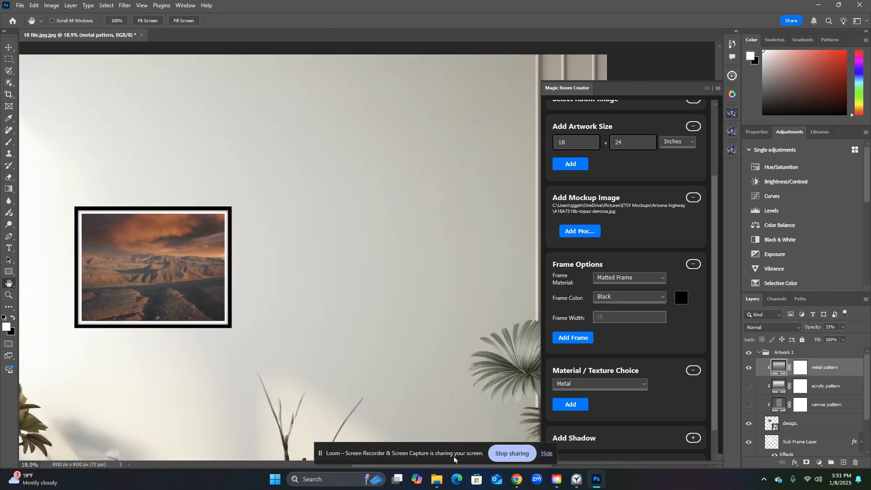
Step: Keep Metal as the chosen material and collapse the Material / Texture Choice options
click(597, 381)
click(692, 397)
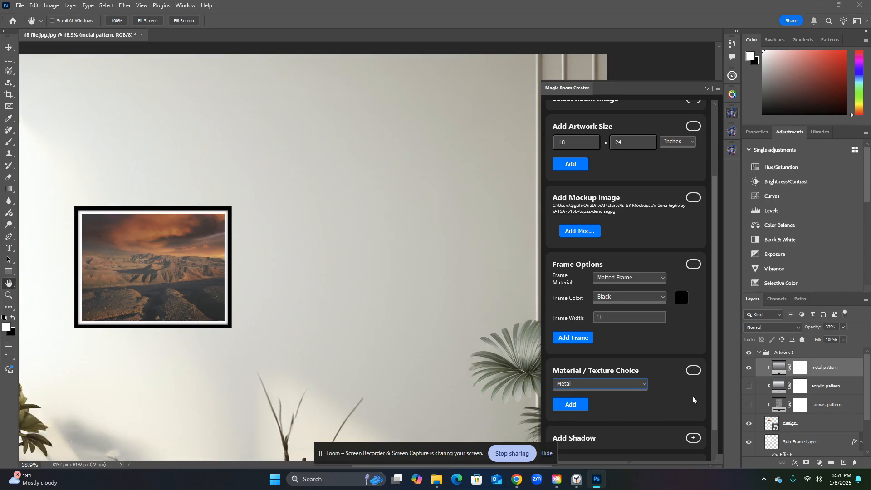
click(694, 371)
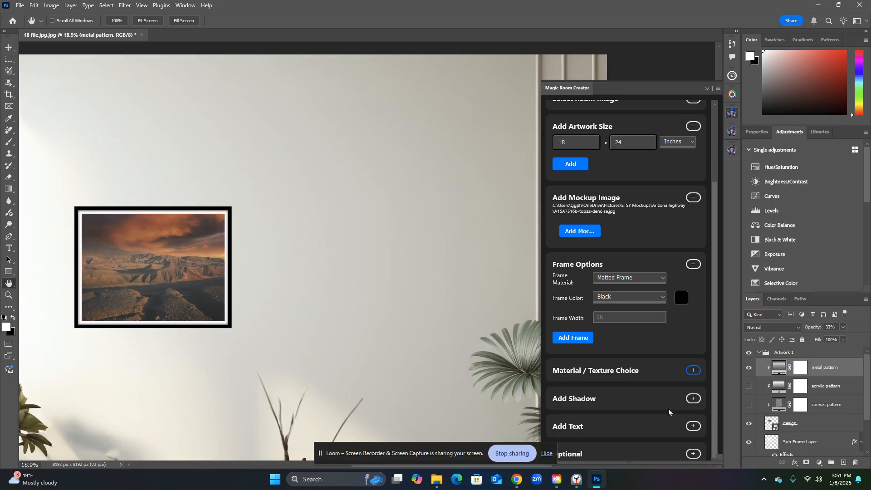
Step: Add a Right Shadow to the Frame layer of the artwork
scroll(869, 393, down, 2)
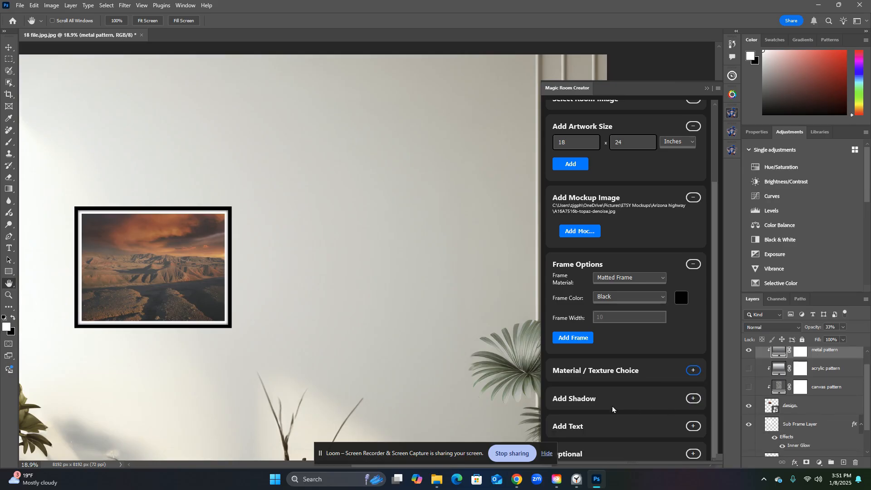
drag(868, 410, 861, 434)
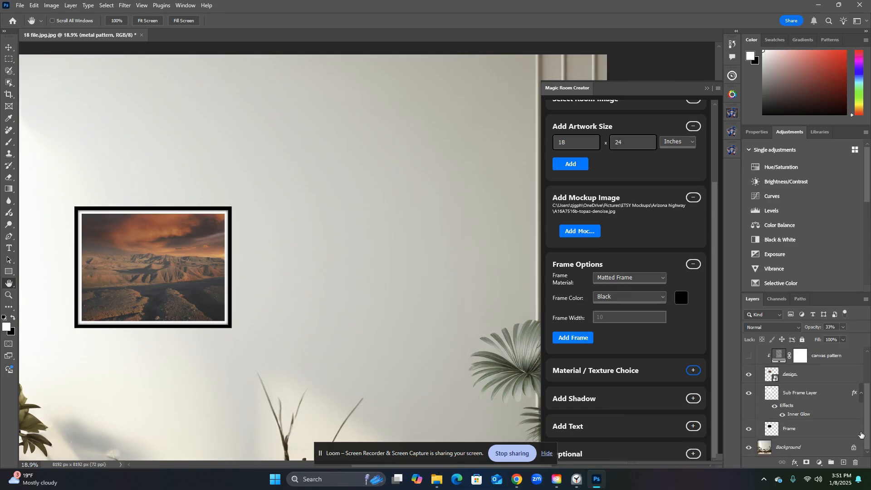
click(811, 434)
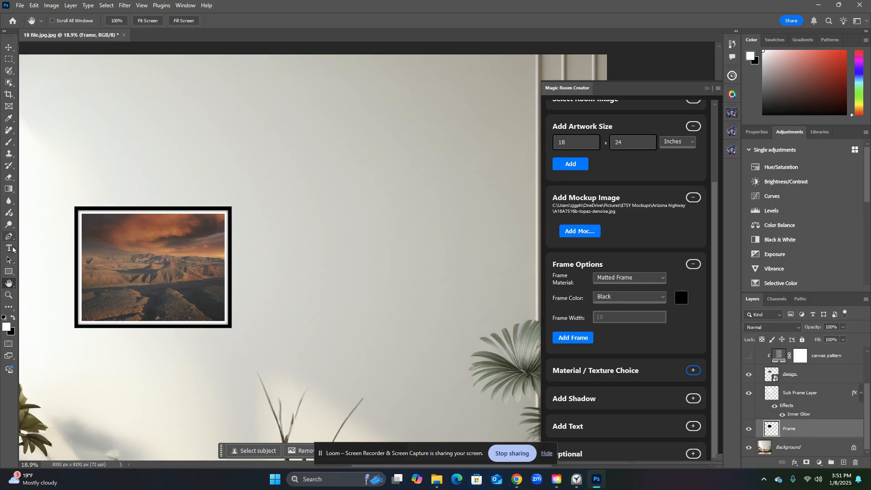
click(9, 296)
drag(47, 288, 42, 286)
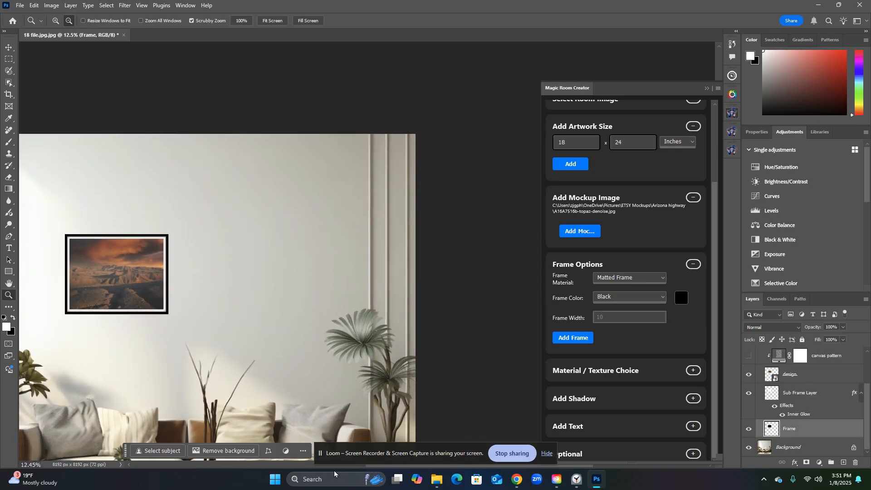
click(299, 466)
drag(274, 465, 465, 469)
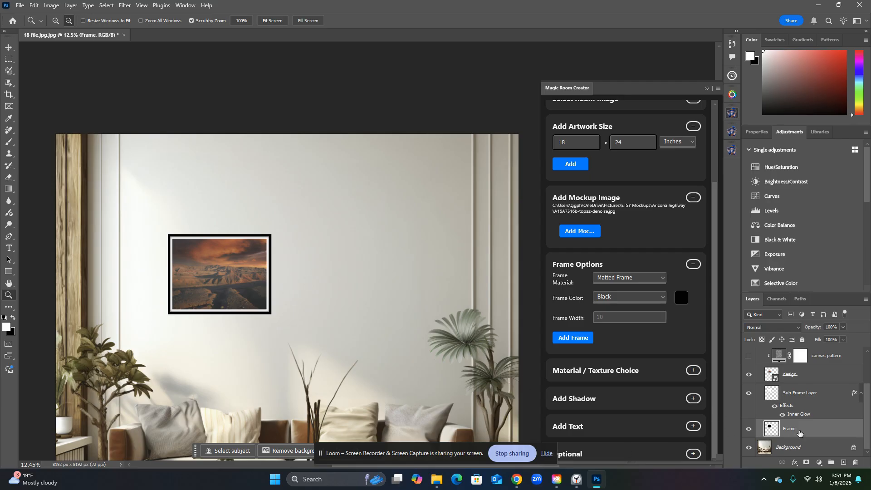
click(692, 398)
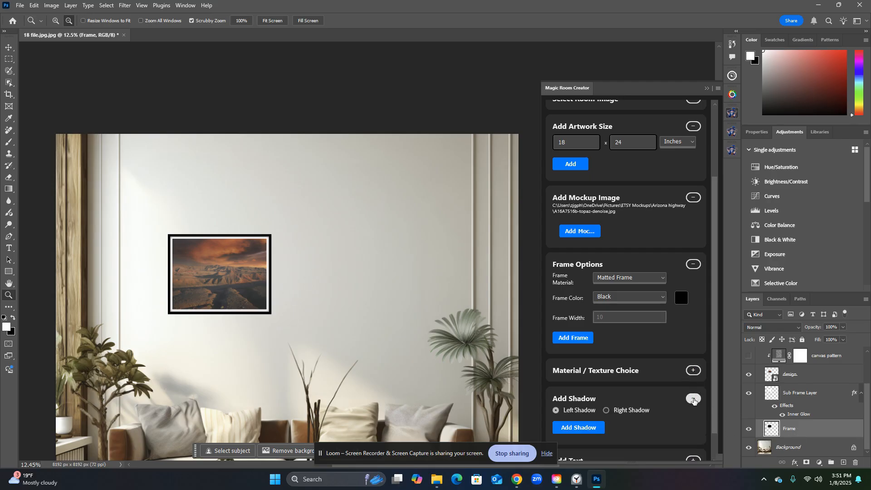
click(607, 411)
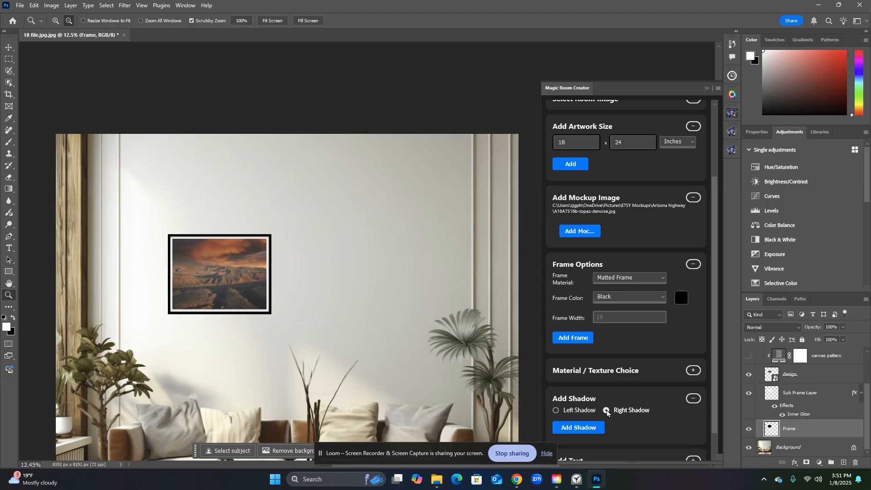
click(589, 429)
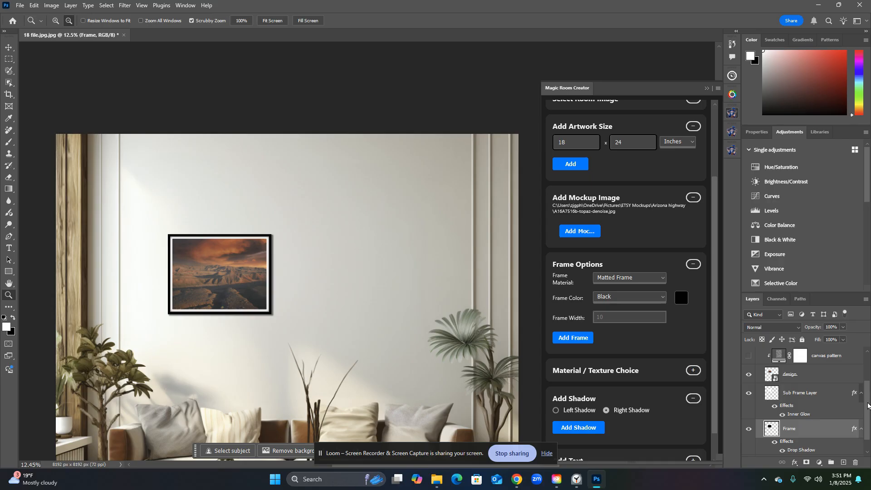
Step: Examine the Frame layer's Drop Shadow effect and the framed artwork within the whole room
scroll(694, 418, down, 2)
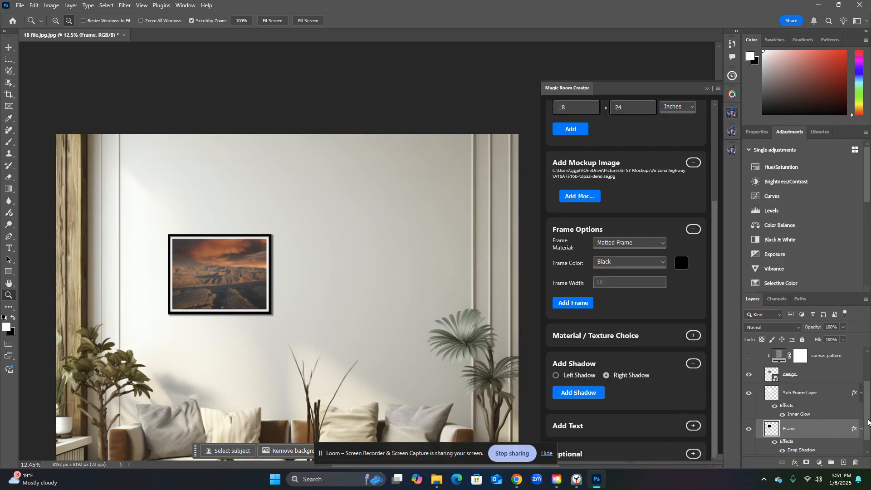
scroll(862, 423, down, 1)
click(375, 366)
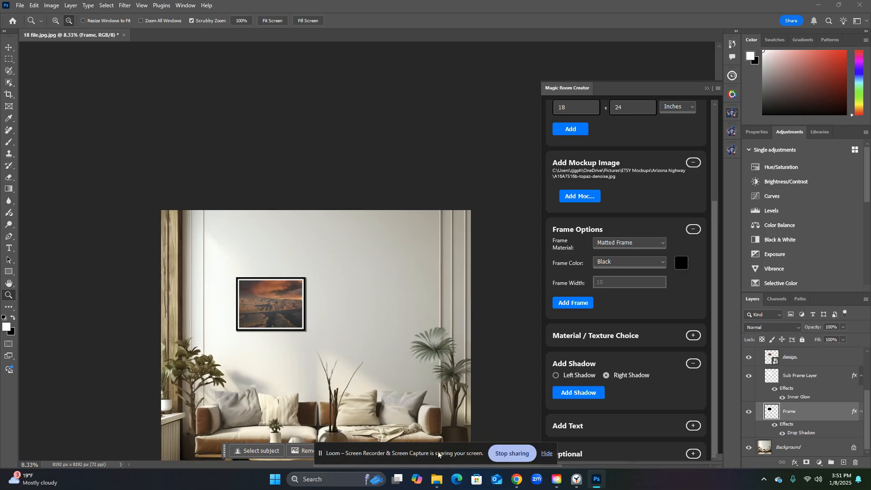
scroll(449, 355, down, 5)
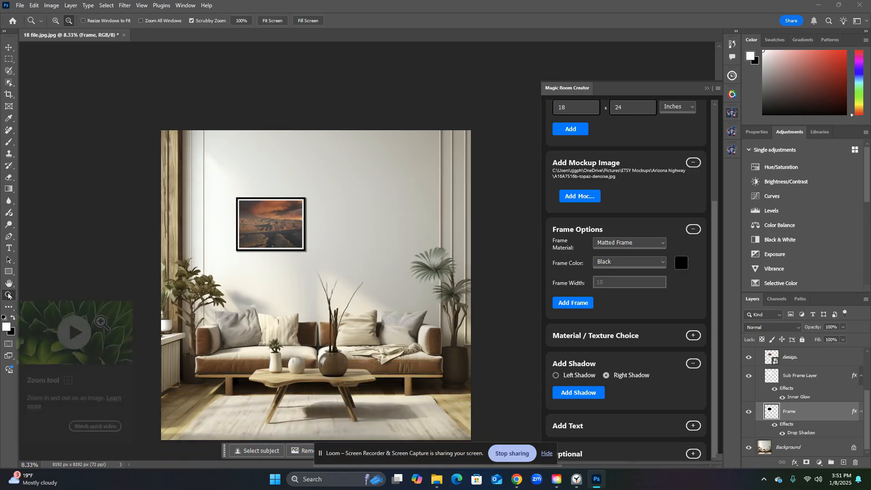
click(54, 21)
drag(253, 191, 258, 191)
scroll(258, 190, down, 2)
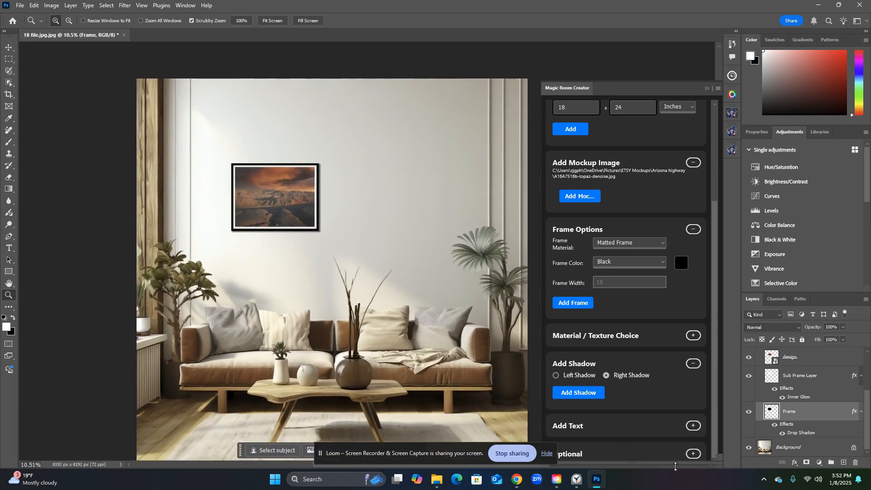
Step: Add the text label "18x24" directly above the Background layer
click(805, 449)
click(694, 426)
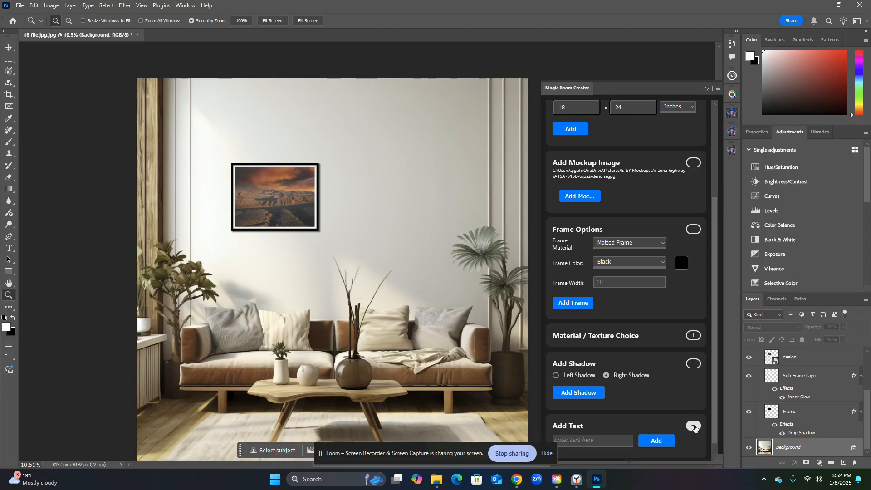
click(598, 442)
click(659, 446)
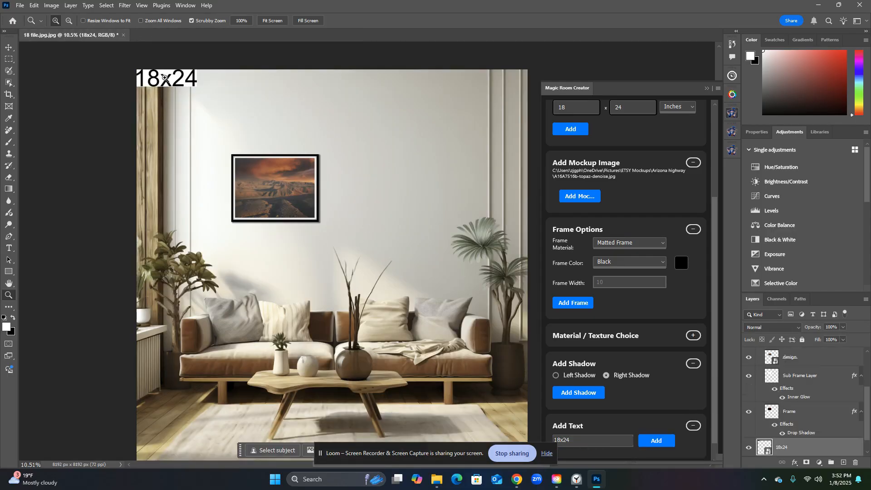
Step: Move the 18x24 label to just beneath the framed artwork and scale it down to about 55.56%
click(8, 47)
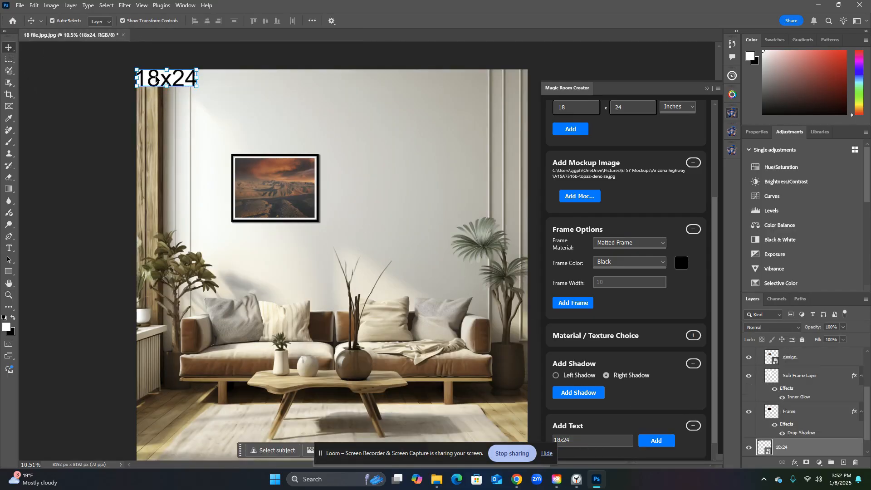
drag(156, 80, 282, 235)
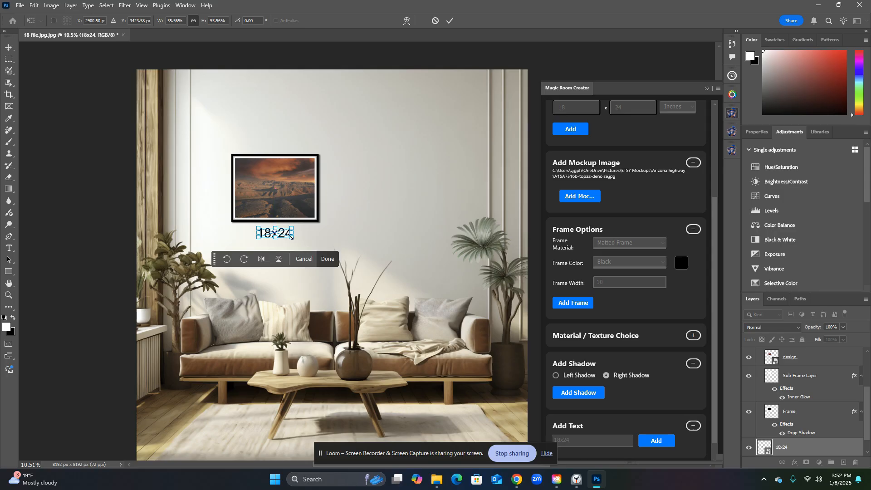
click(328, 259)
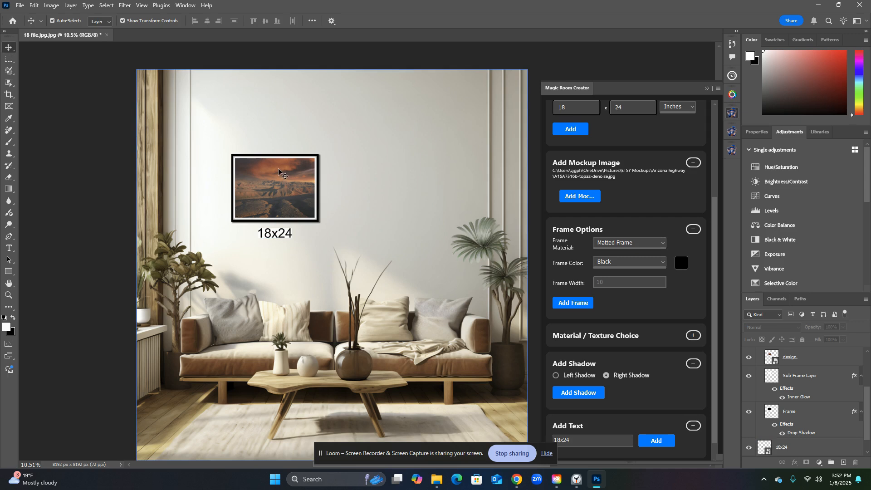
Step: Expand the plugin's Optional section and open the file picker for adding an extra image to the room
scroll(714, 363, down, 2)
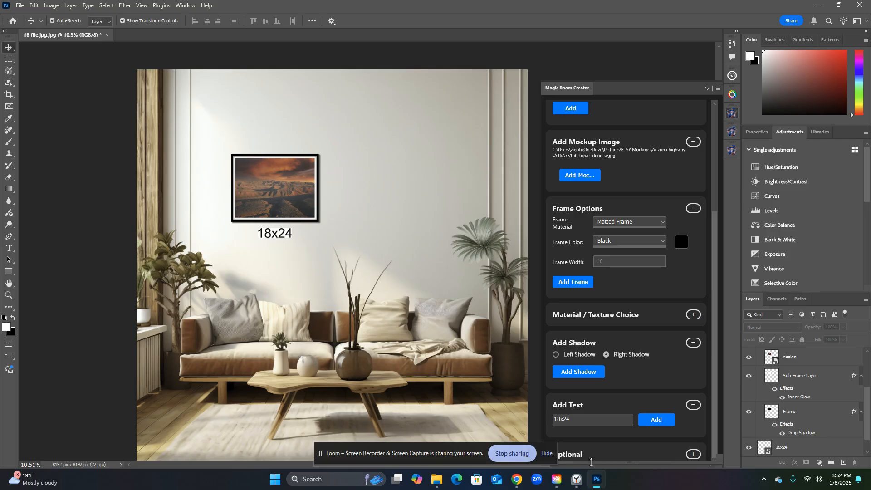
click(548, 454)
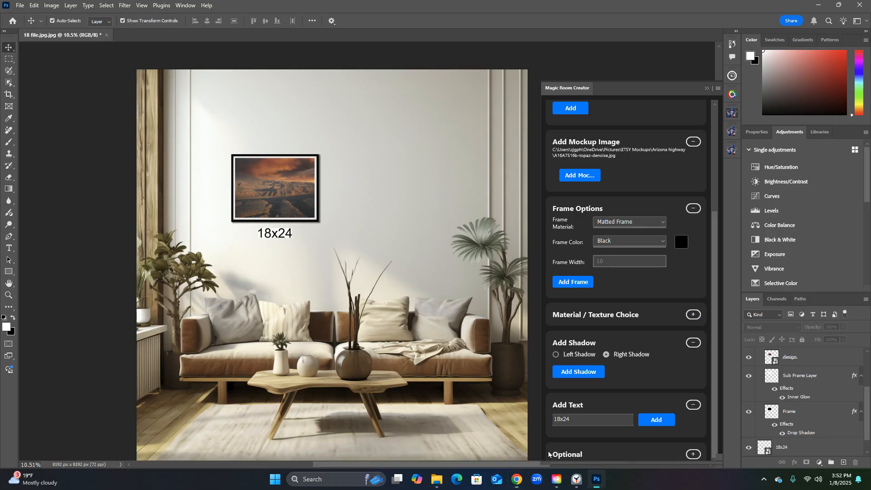
click(694, 455)
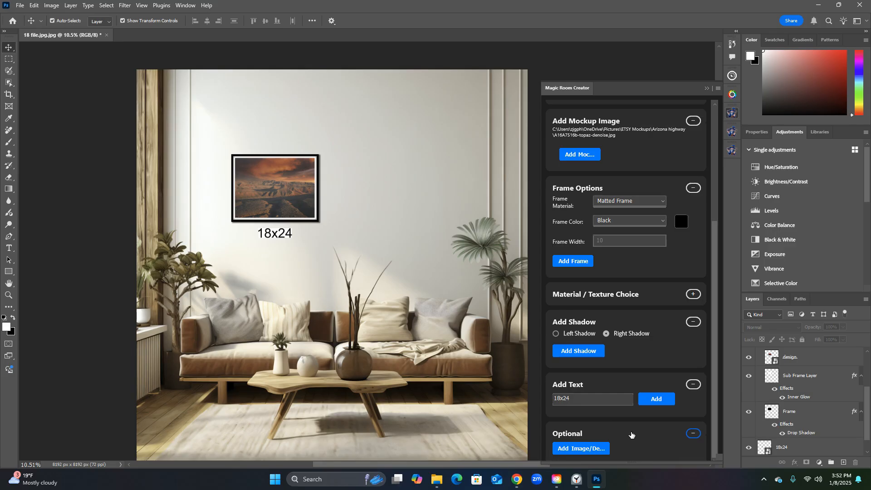
click(596, 451)
click(582, 449)
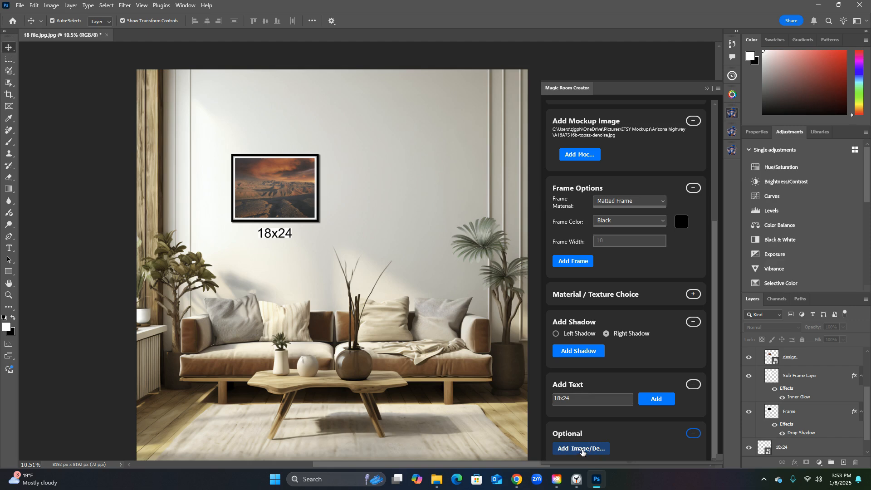
click(582, 449)
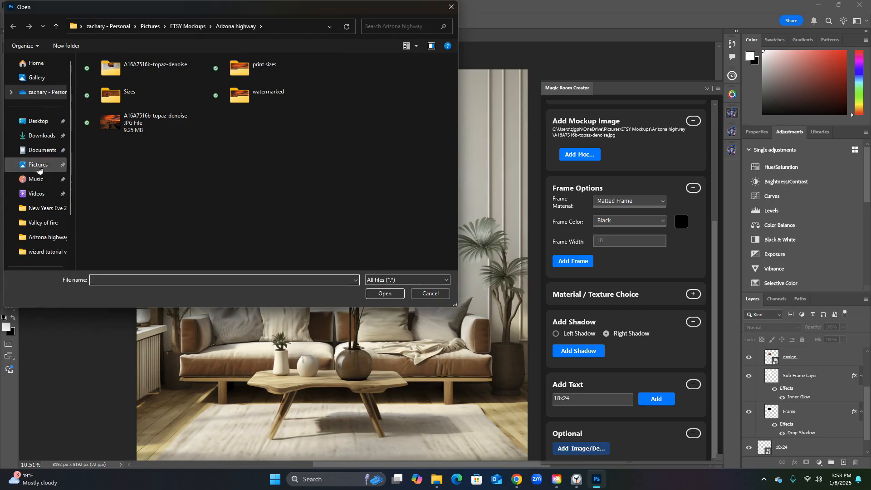
Step: Place the potted plant image rb_27679 from Pictures > Wizard mockup Walls & Extras > Room Decor PNG's into the room
click(44, 166)
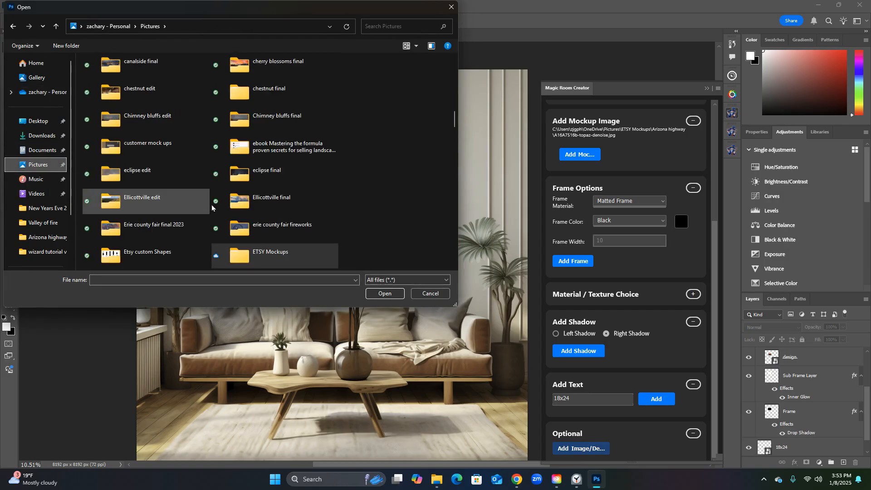
scroll(244, 218, down, 15)
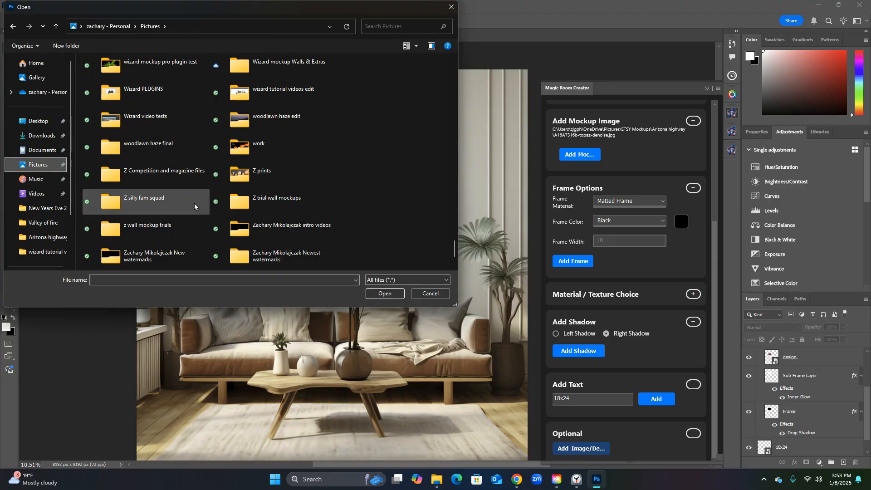
scroll(194, 204, up, 3)
scroll(202, 189, up, 3)
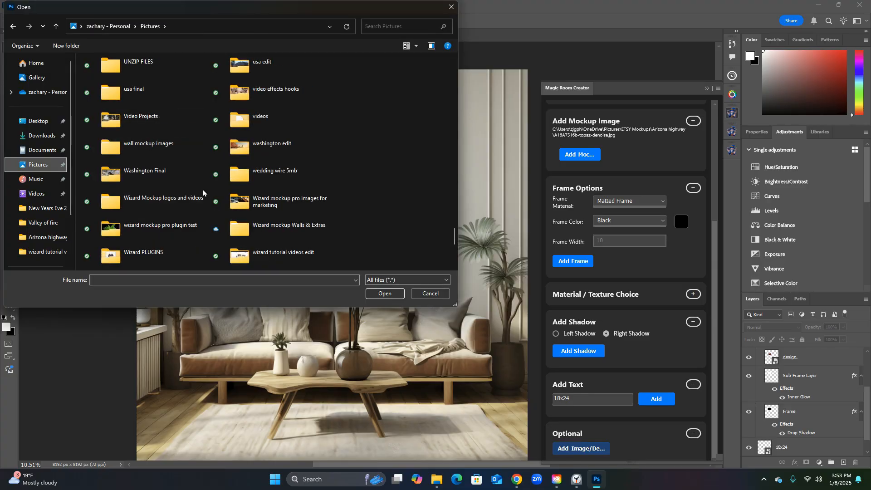
scroll(199, 186, down, 2)
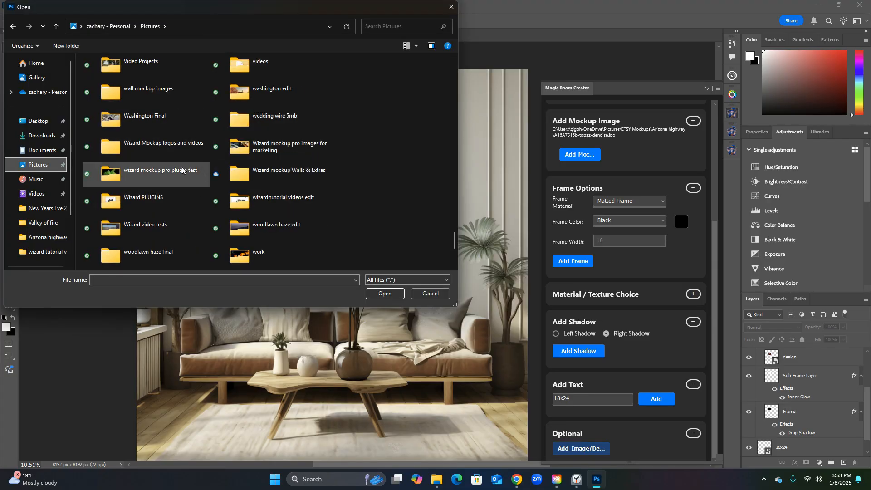
double_click(306, 174)
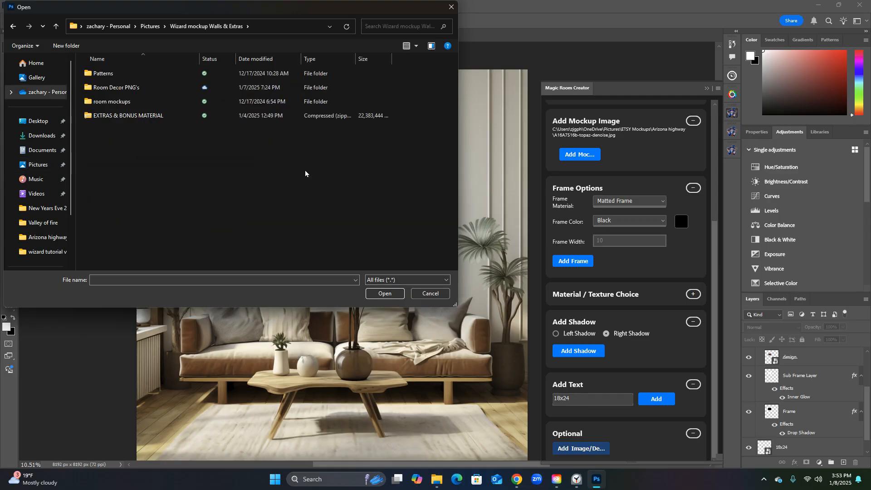
double_click(148, 87)
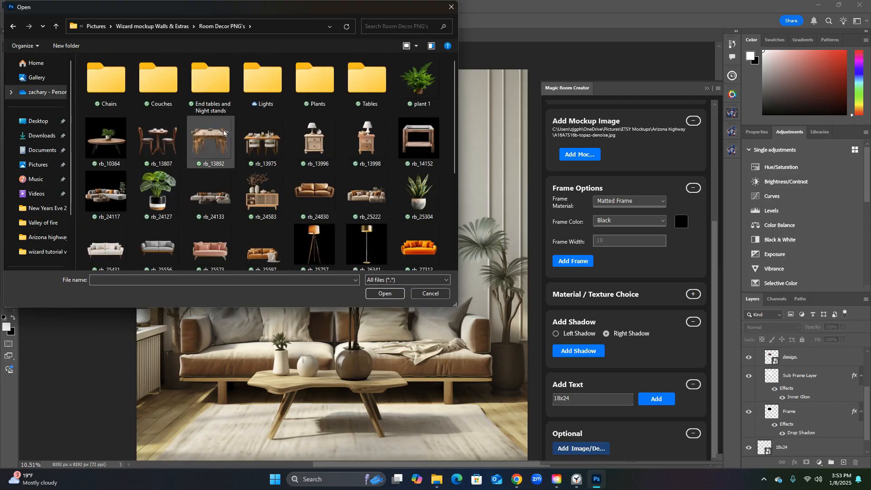
scroll(339, 188, down, 5)
scroll(339, 189, down, 1)
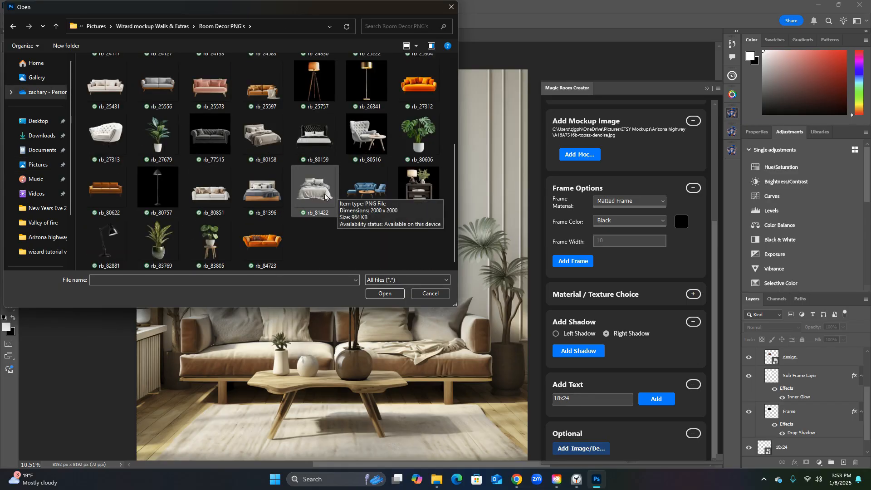
scroll(325, 196, up, 2)
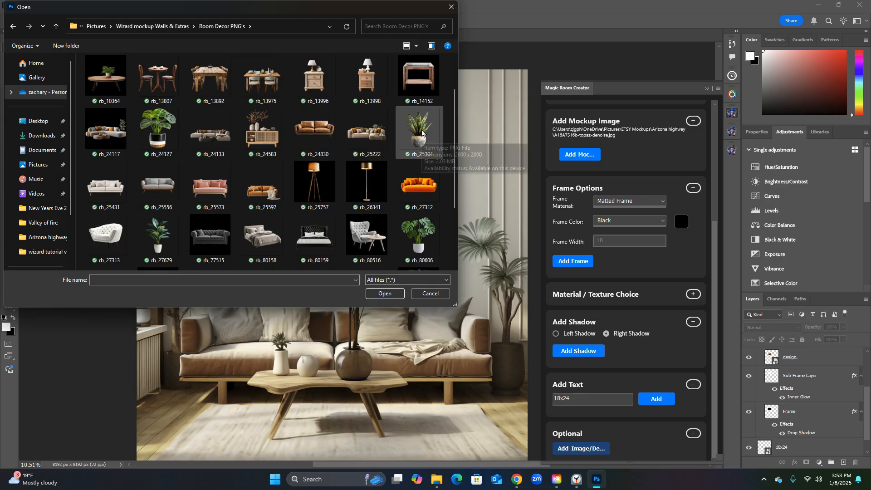
double_click(159, 236)
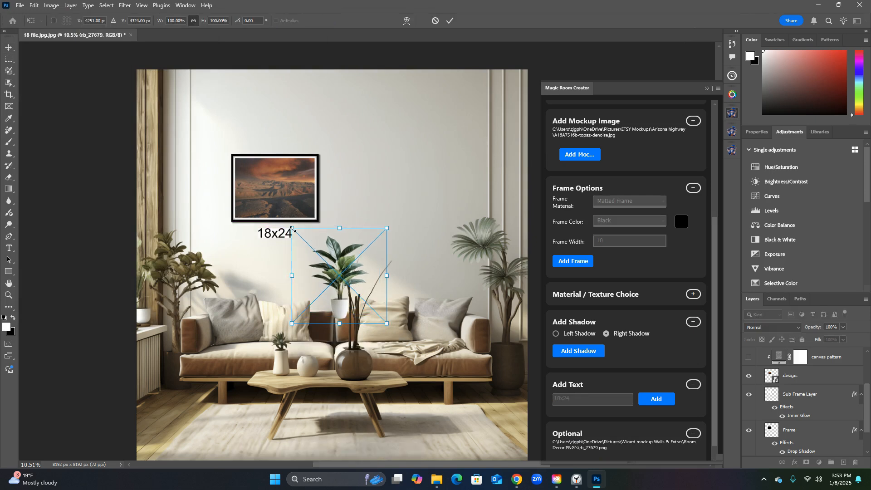
Step: Move the potted plant onto the floor beside the sofa's left end, below the radiator, and scale it to about 100.24%
drag(292, 228, 309, 245)
drag(353, 312, 161, 409)
drag(195, 339, 245, 292)
drag(181, 401, 171, 401)
drag(235, 417, 220, 408)
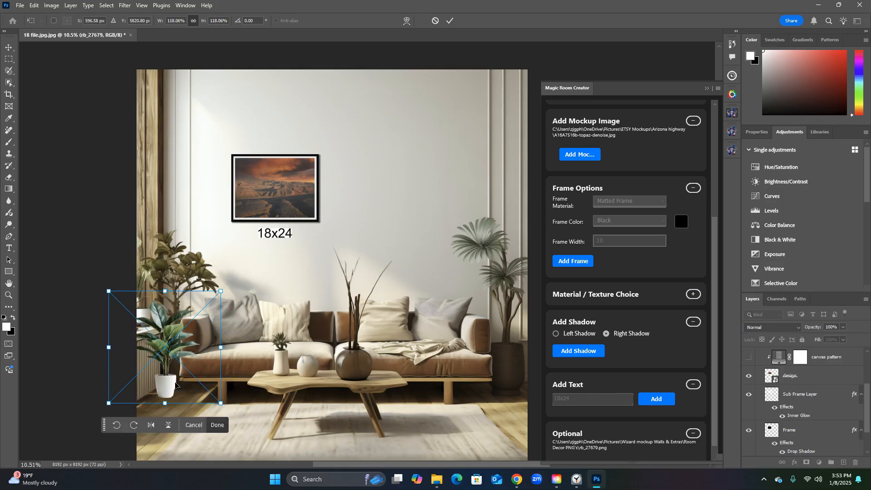
drag(169, 383, 170, 397)
drag(224, 307, 206, 322)
drag(159, 406, 164, 409)
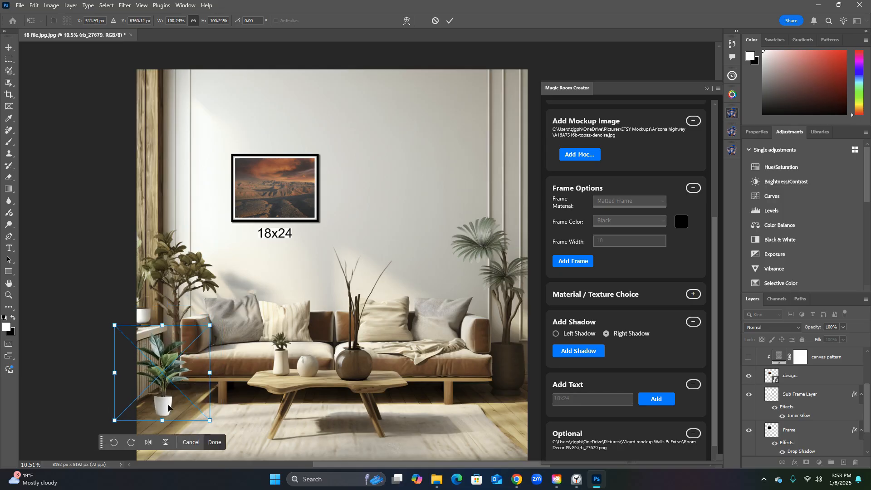
click(216, 442)
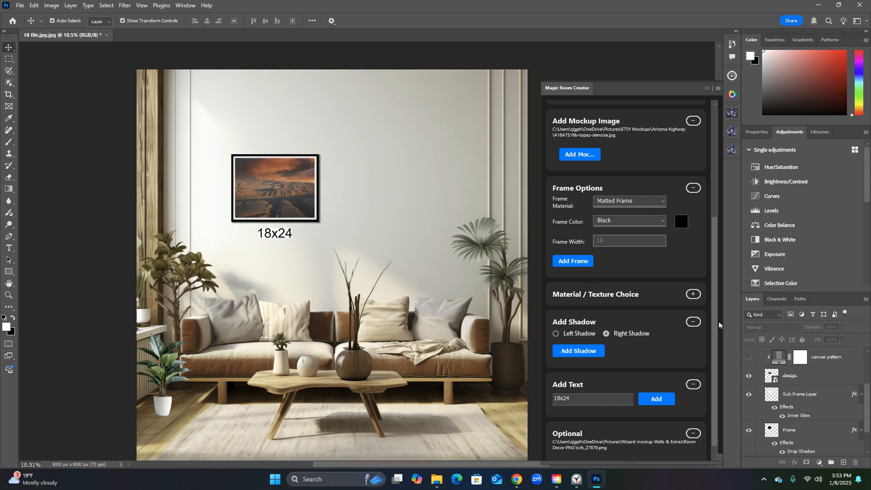
Step: Examine the PSD and JPG formats among Magic Room Creator's Save as options
drag(714, 323, 715, 203)
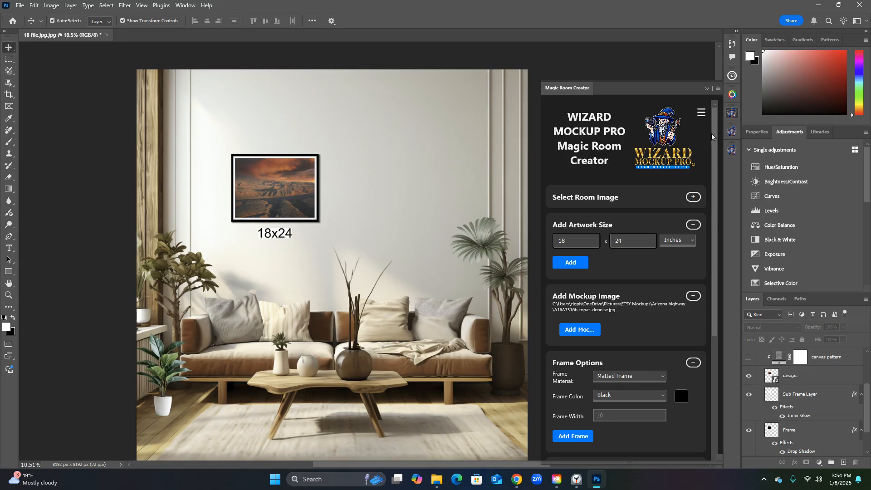
click(701, 113)
mouse_move(701, 118)
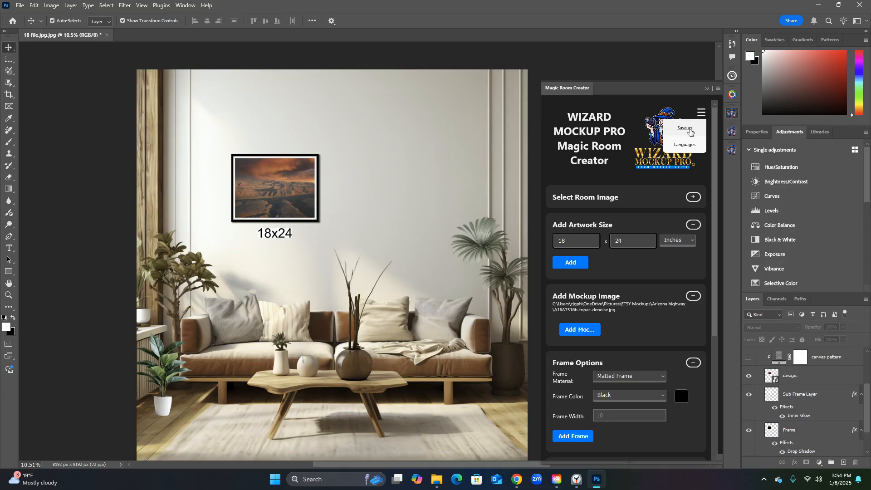
click(690, 132)
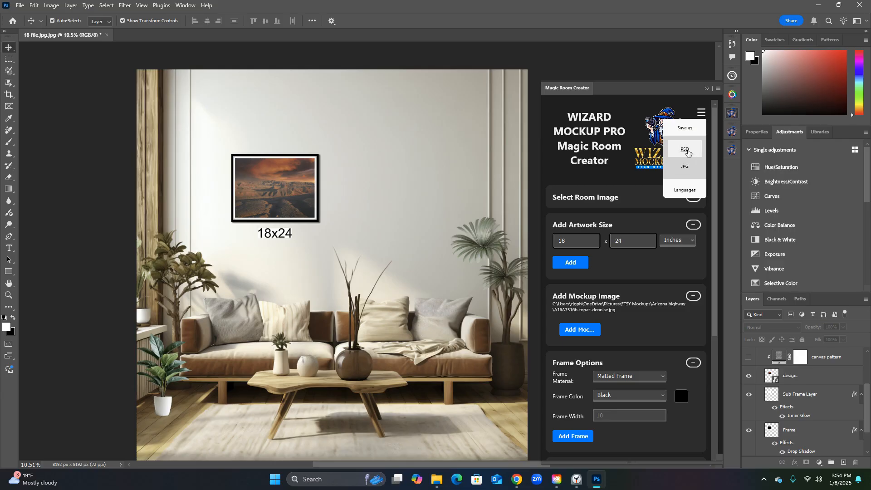
click(686, 151)
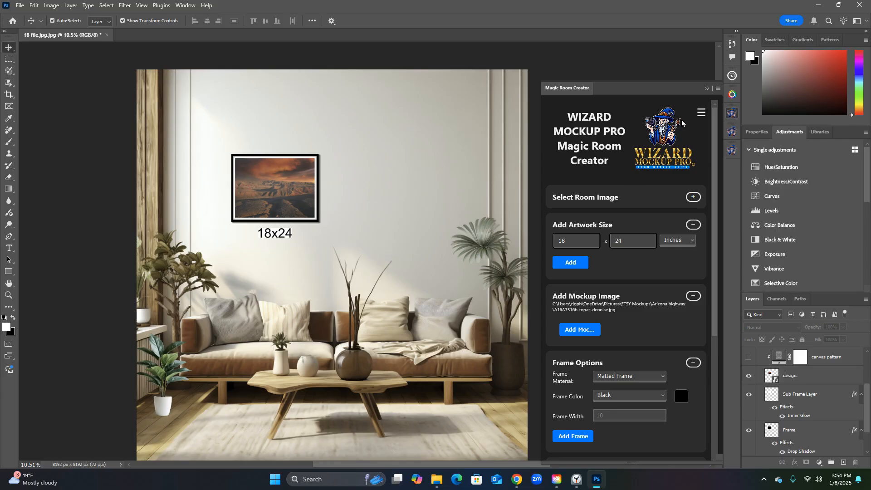
click(701, 112)
click(685, 150)
Step: Delete the potted plant layer rb_27679
scroll(803, 412, down, 2)
scroll(807, 410, up, 5)
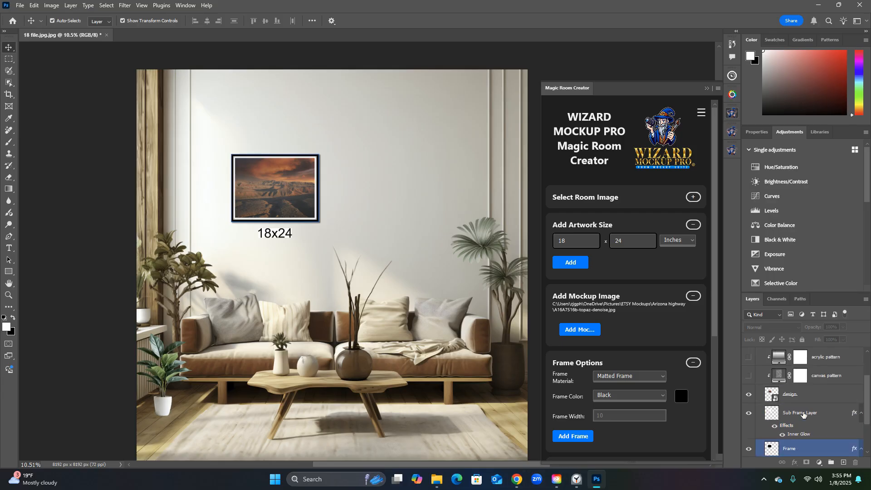
click(758, 362)
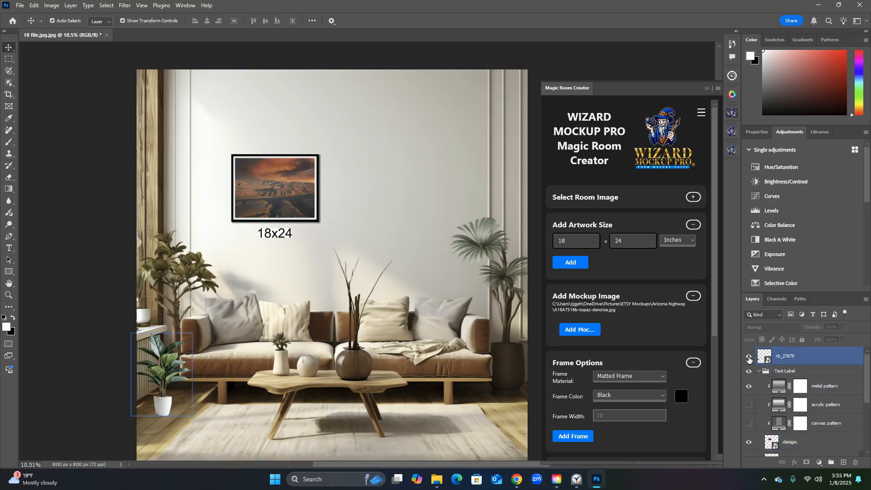
right_click(785, 357)
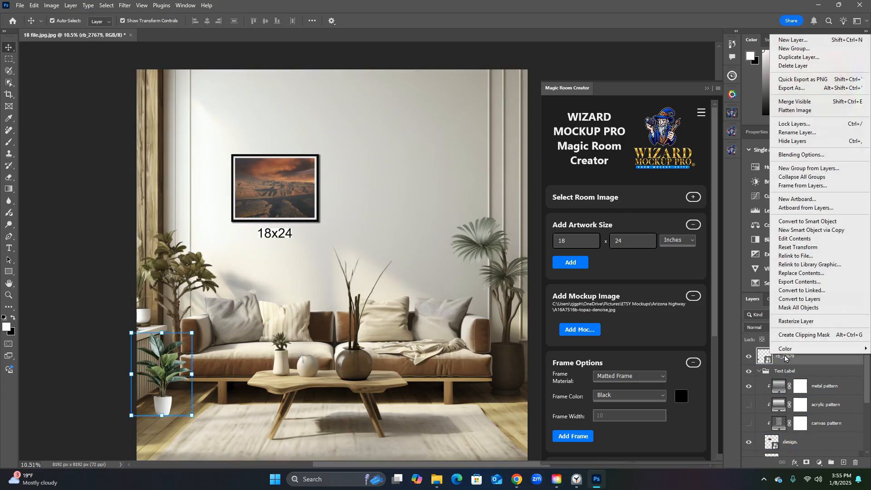
click(793, 65)
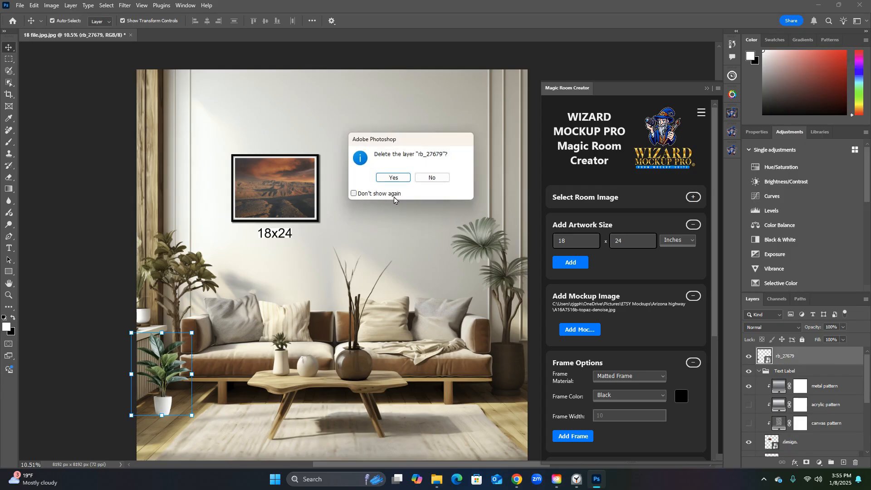
click(388, 176)
Step: Delete the framed artwork's Text Label group and the 18x24 label layer, leaving only the Background
right_click(804, 355)
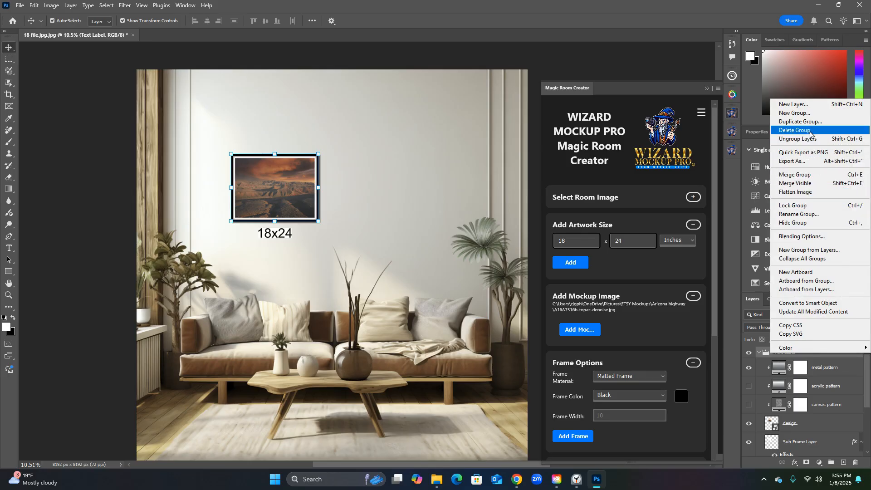
click(797, 130)
click(397, 180)
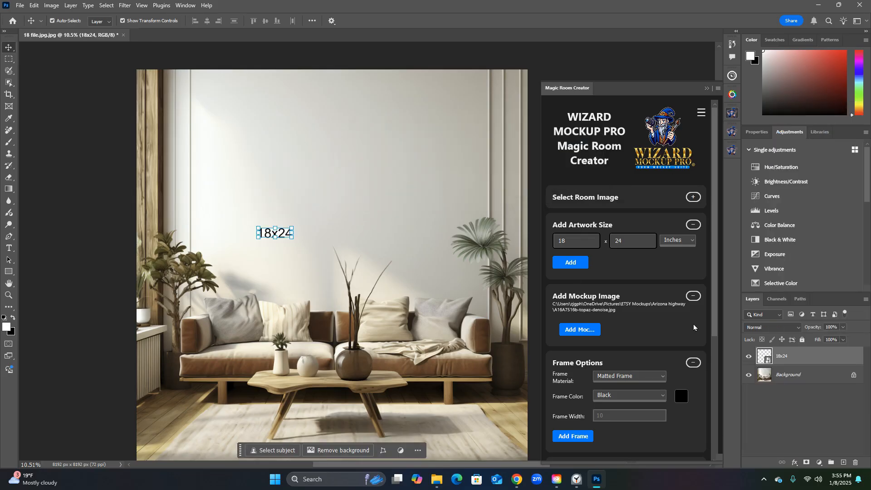
right_click(791, 360)
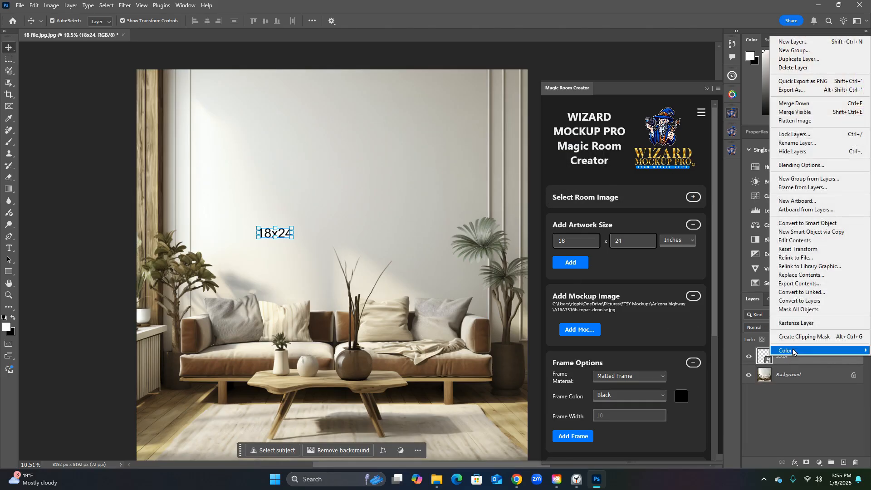
click(793, 68)
click(402, 178)
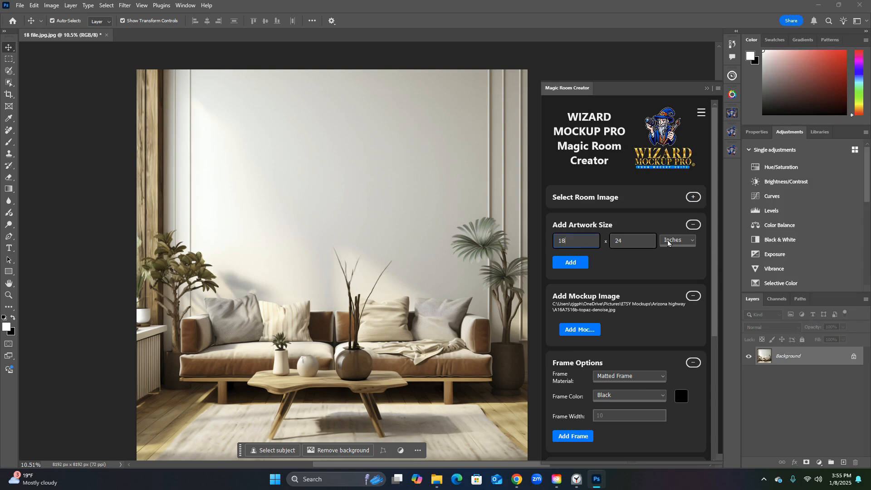
Step: Add a new 18 x 24 inch artwork placeholder, move it onto the wall above the sofa and scale it to about 117.68%
click(570, 263)
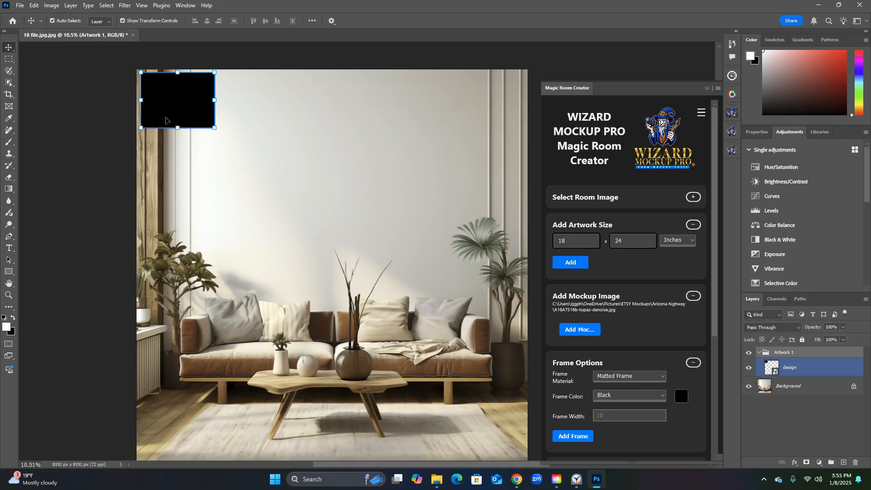
drag(165, 120, 272, 197)
drag(323, 205, 291, 203)
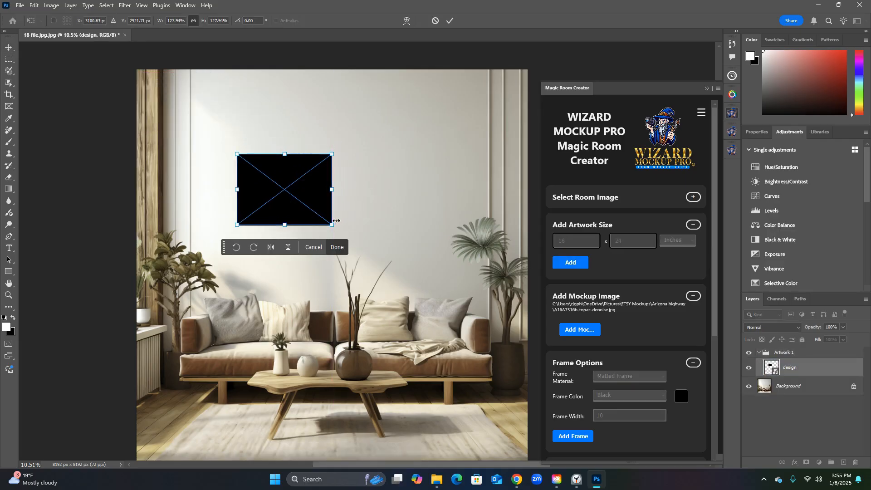
drag(336, 221, 324, 219)
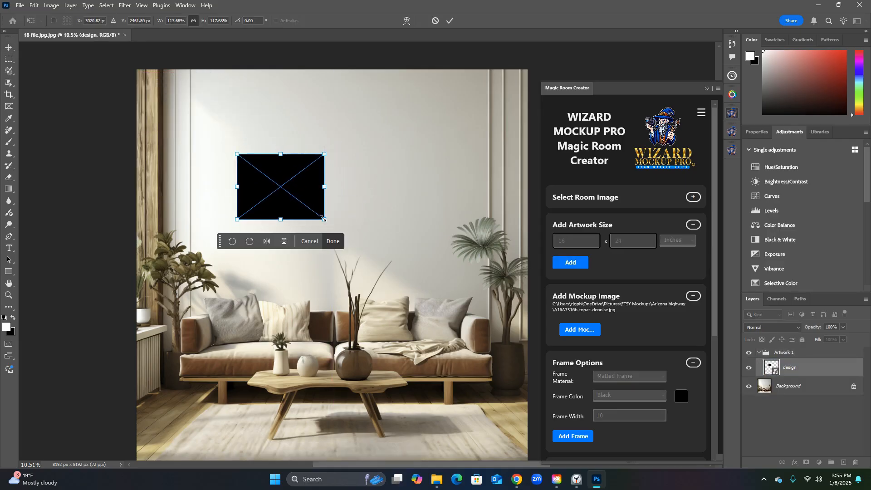
click(333, 241)
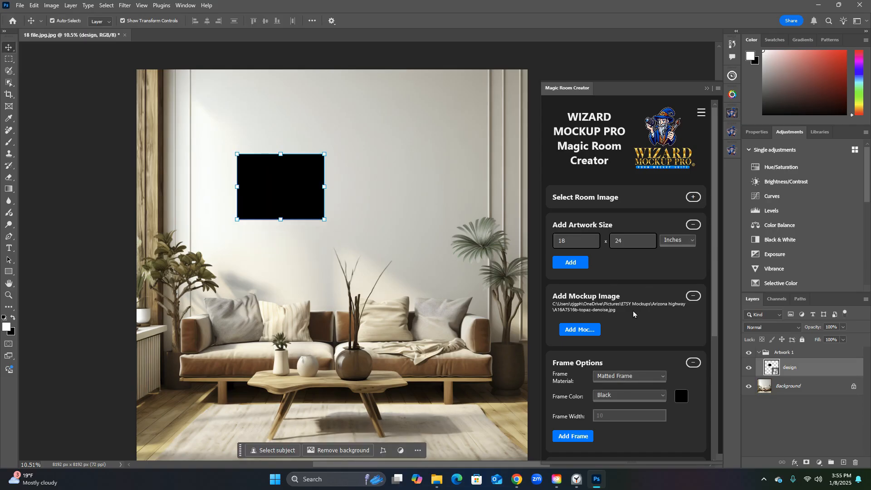
Step: Collapse the Add Mockup Image section and switch to the 1 Testing Folder window in File Explorer
click(694, 297)
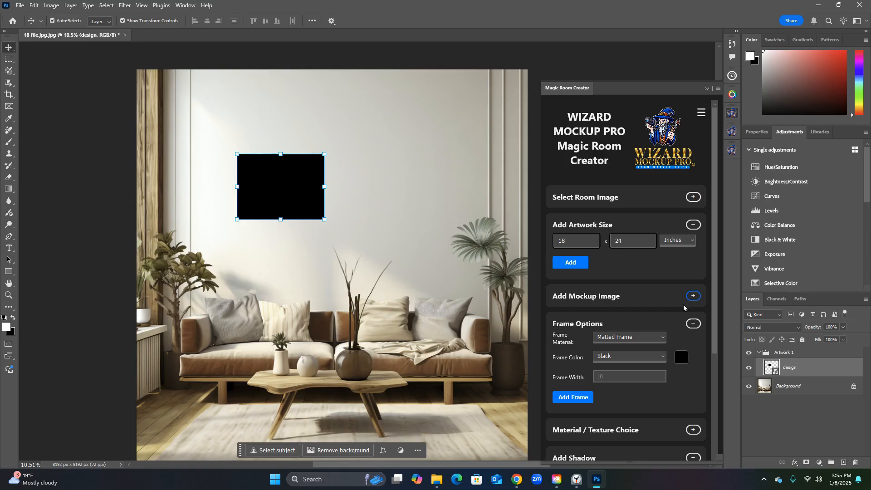
mouse_move(437, 486)
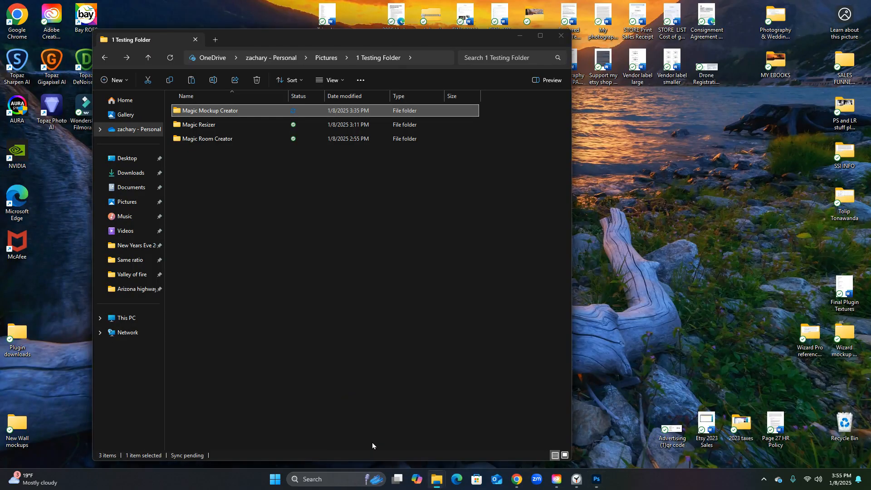
Step: Look through the mockups in the Magic Mockup Creator folder, return to 1 Testing Folder and switch back to Photoshop
click(372, 442)
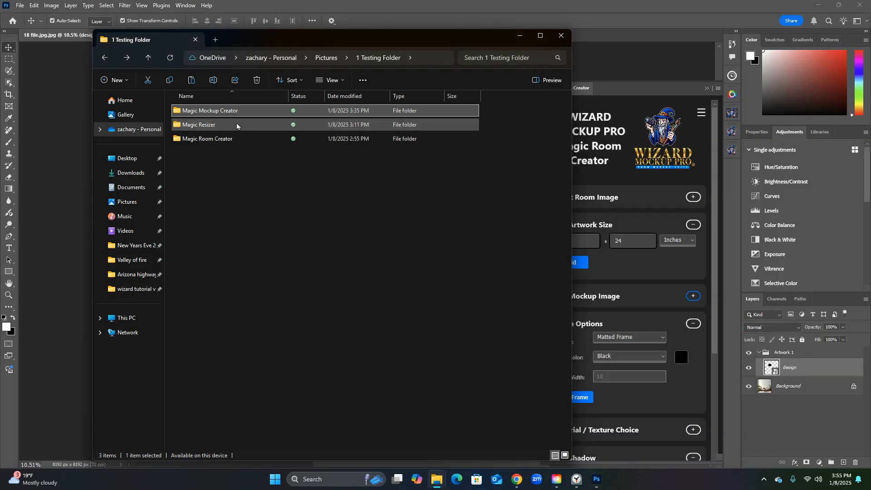
double_click(209, 112)
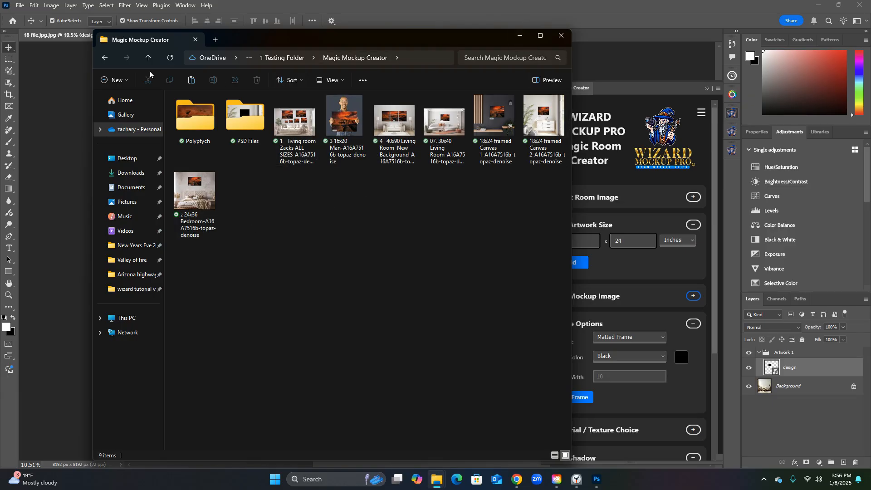
click(105, 58)
click(519, 38)
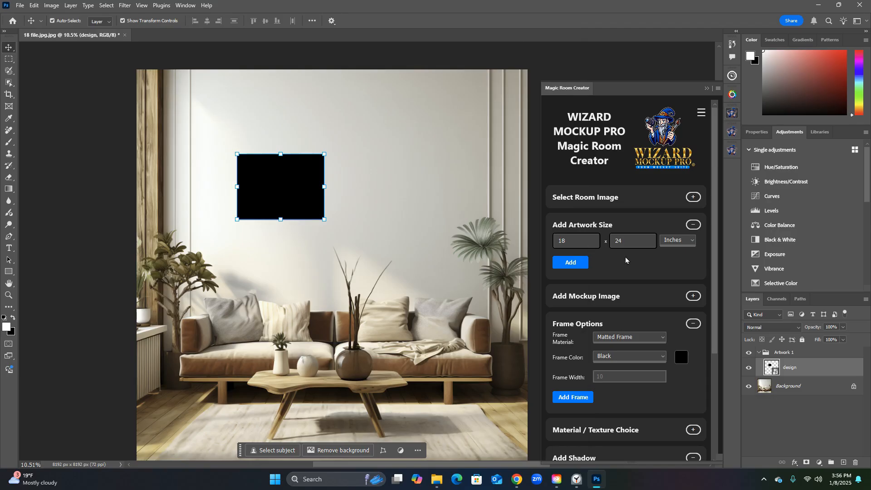
Step: Add a black Matted Frame to the 18 x 24 inch artwork
scroll(715, 291, down, 1)
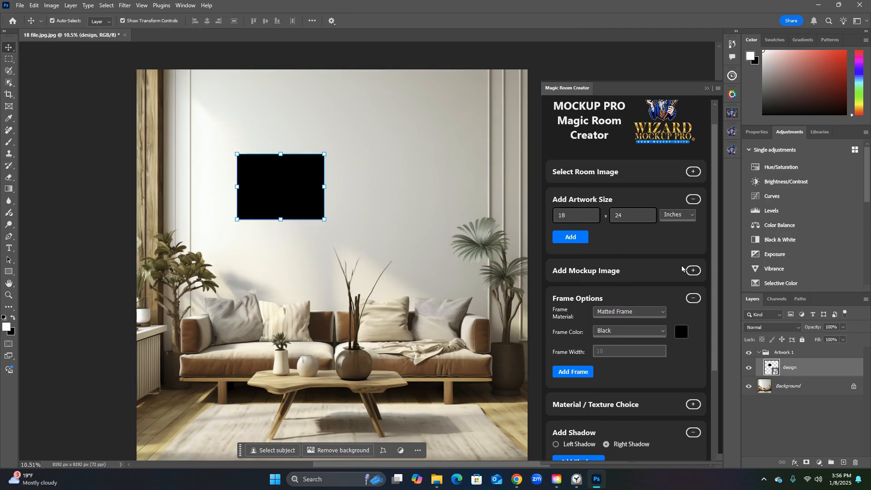
drag(713, 271, 698, 292)
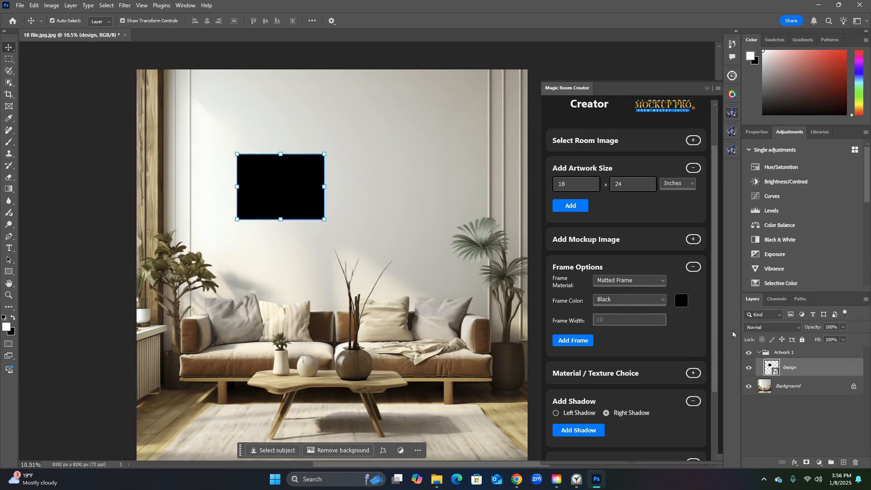
click(622, 282)
click(621, 300)
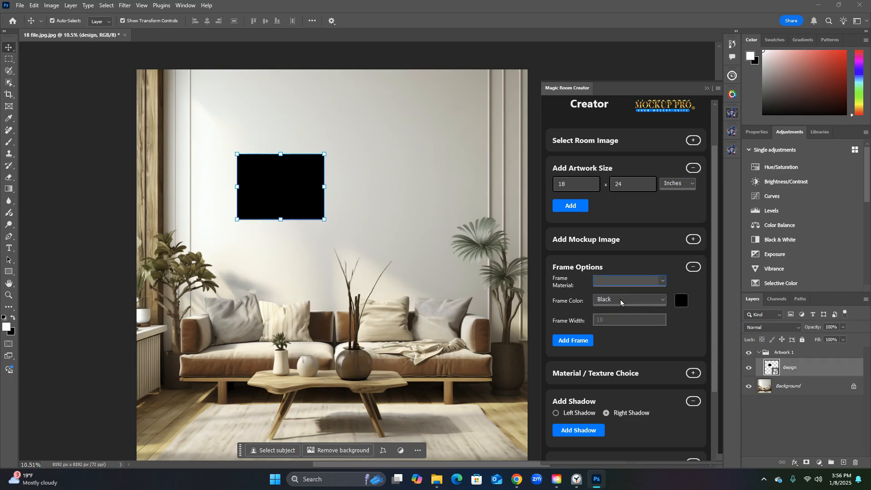
click(620, 299)
click(617, 309)
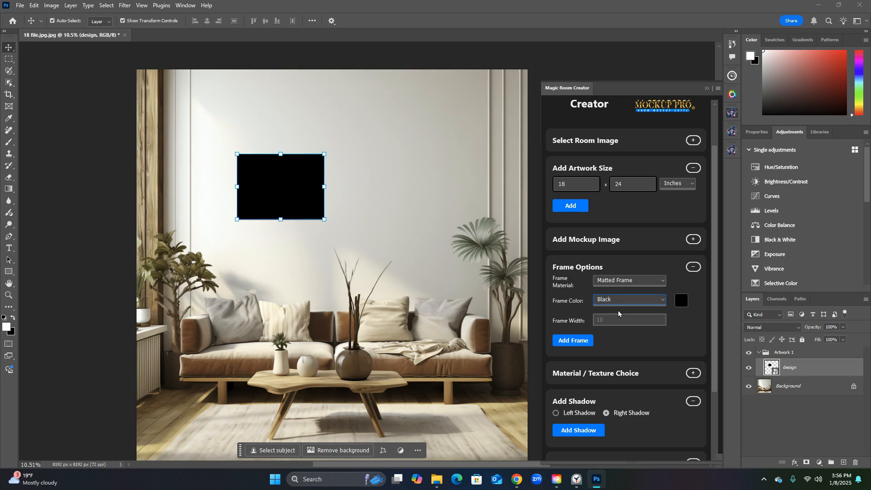
click(582, 344)
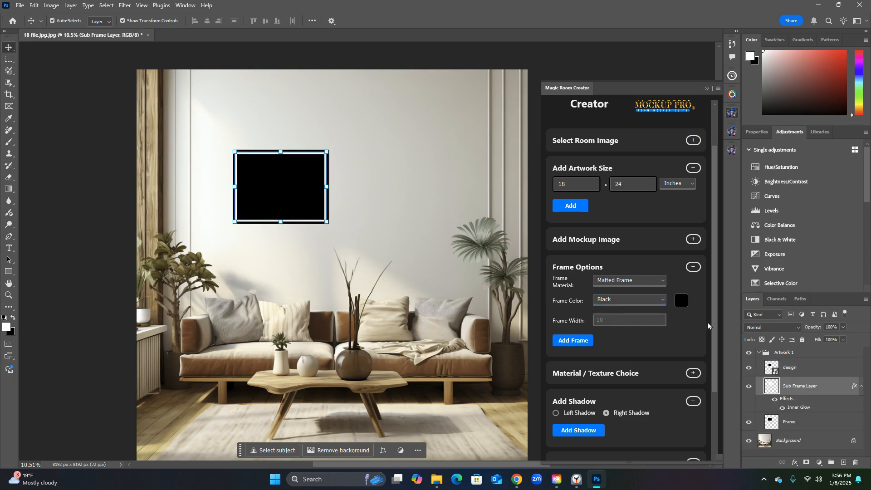
Step: Review the materials offered under Material / Texture Choice and collapse the section
drag(714, 324, 718, 349)
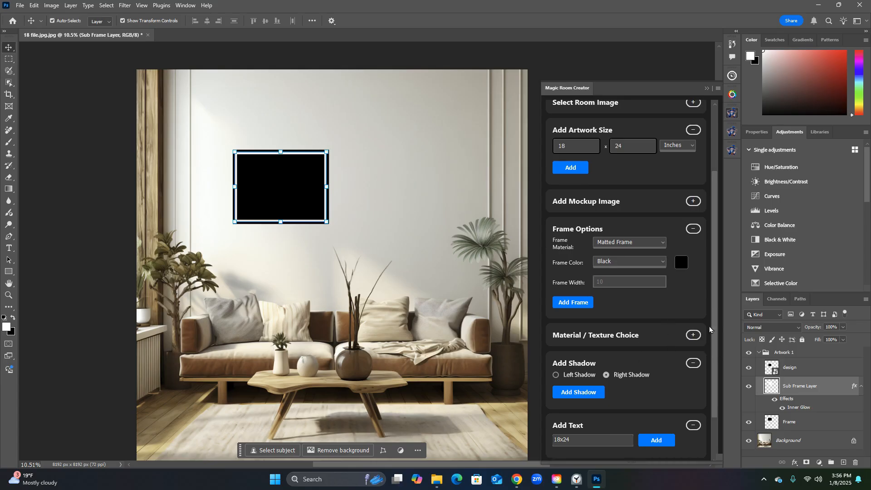
scroll(714, 330, down, 1)
click(691, 319)
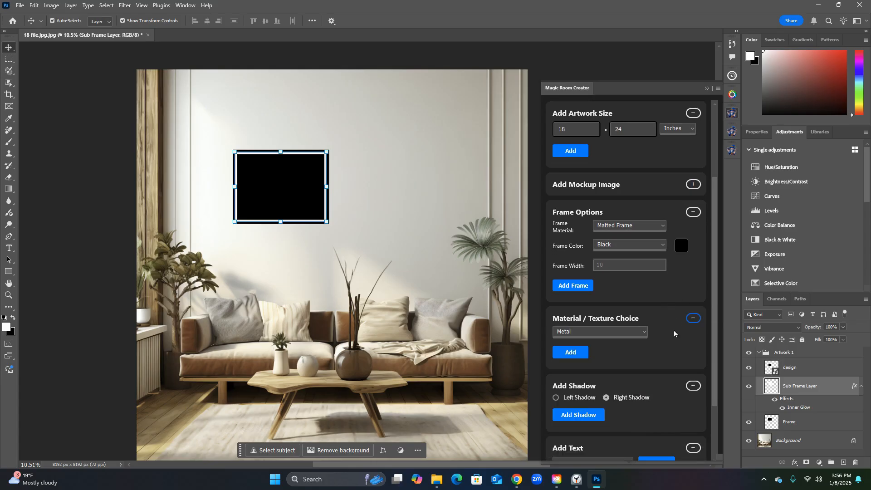
click(585, 333)
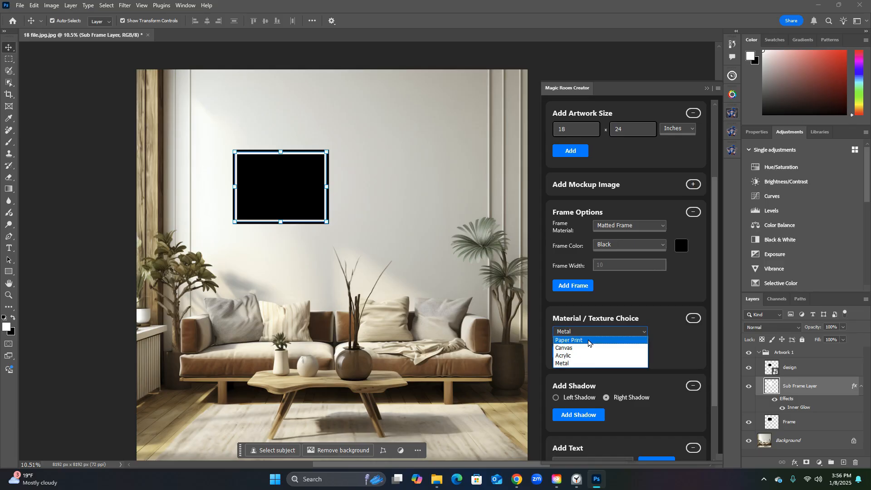
click(641, 341)
click(693, 318)
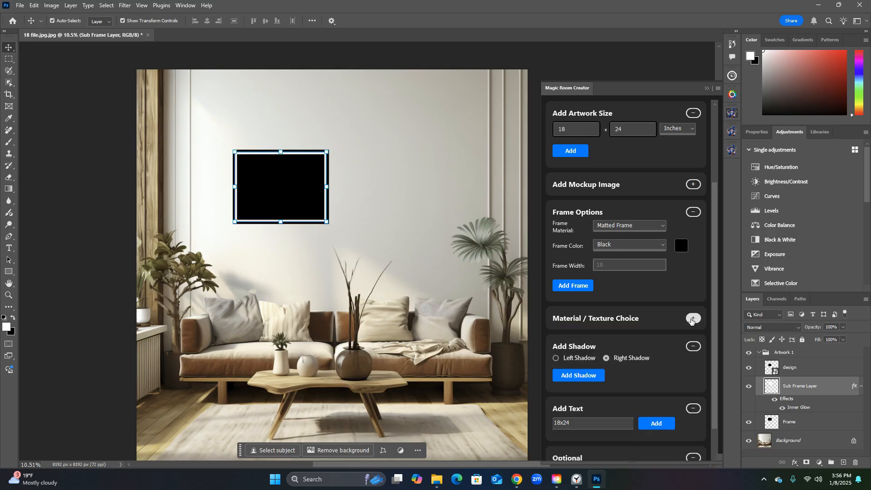
Step: Apply a right shadow to the artwork's Frame layer
drag(717, 348, 715, 367)
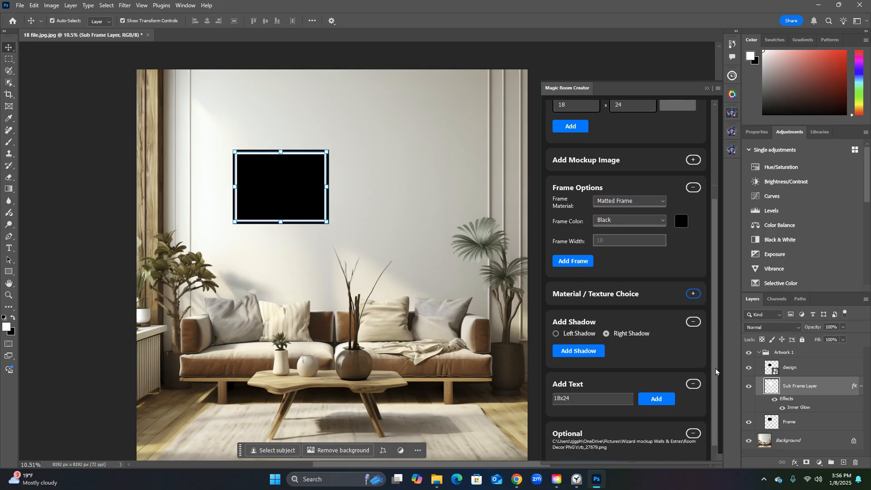
click(805, 426)
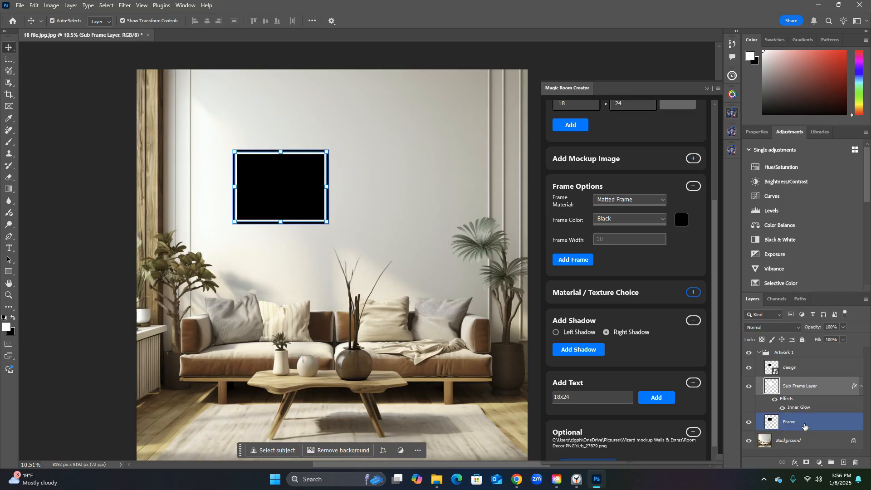
click(577, 352)
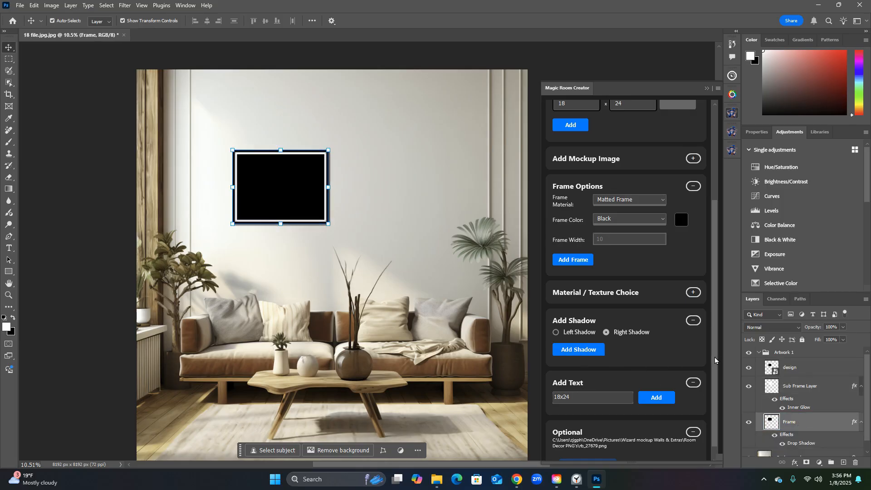
Step: Add an 18x24 text label directly above the Background, scale it to about 72.76% and centre it below the framed artwork
scroll(715, 358, down, 1)
click(771, 452)
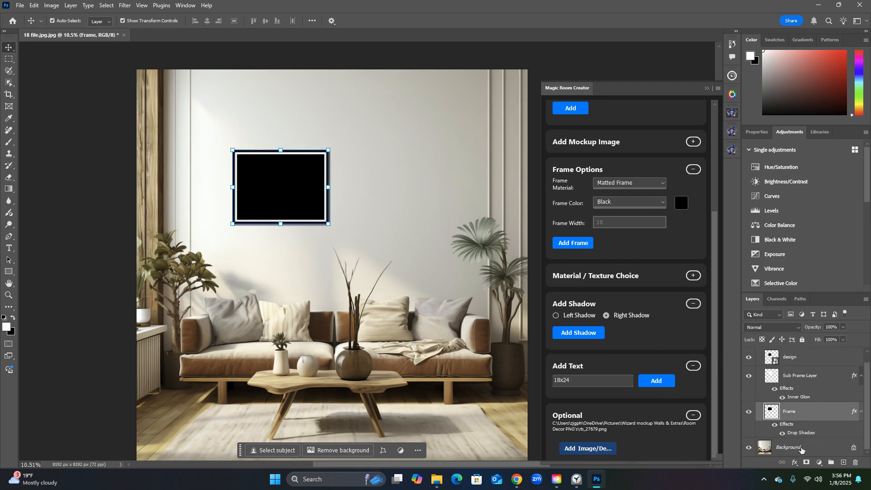
click(660, 383)
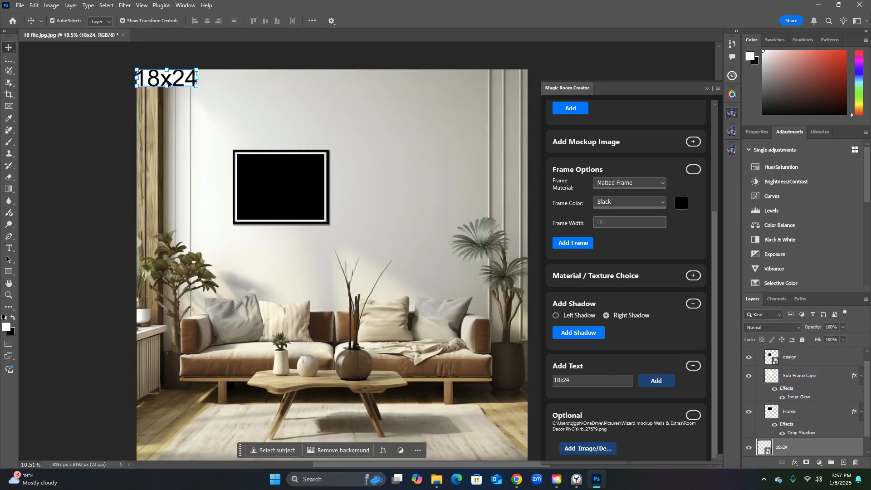
drag(169, 85, 287, 241)
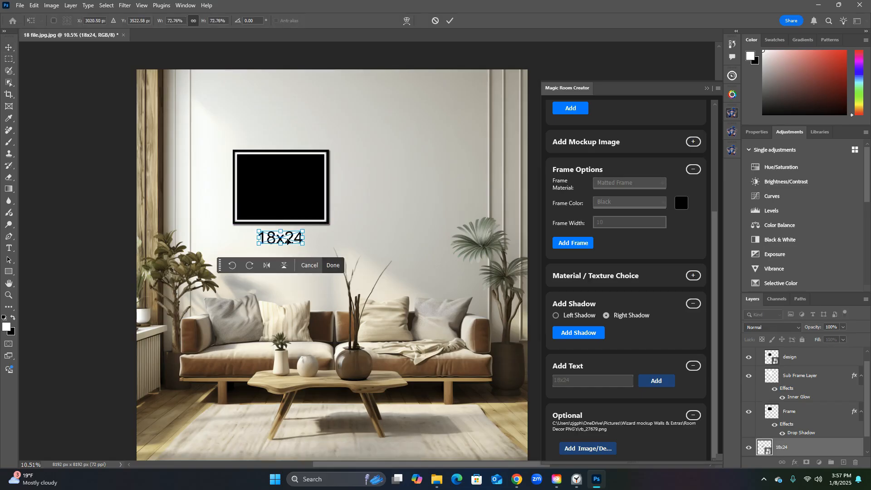
click(324, 267)
click(323, 273)
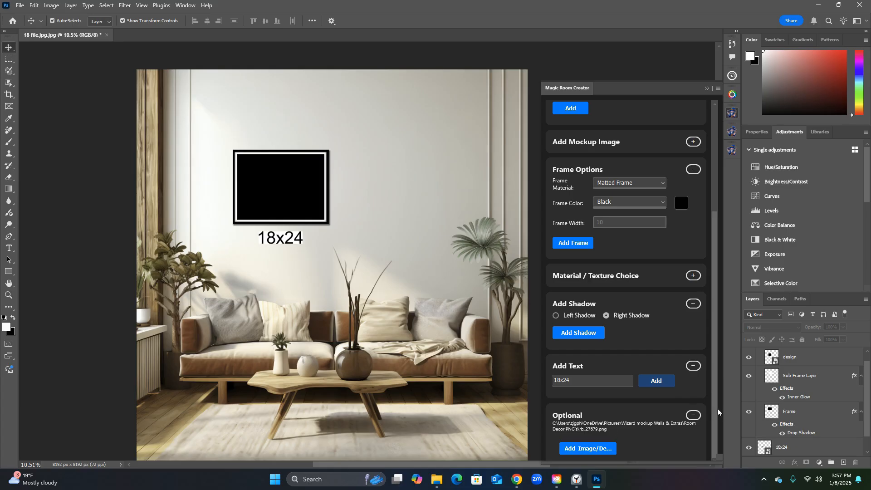
Step: Start saving the mockup as a PSD and browse to Pictures > 1 Testing Folder > Magic Room Creator
drag(715, 408, 715, 295)
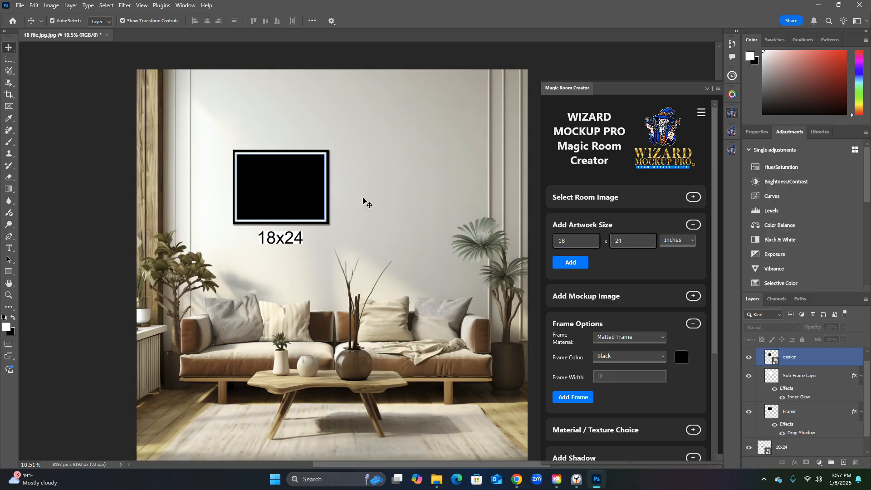
click(699, 114)
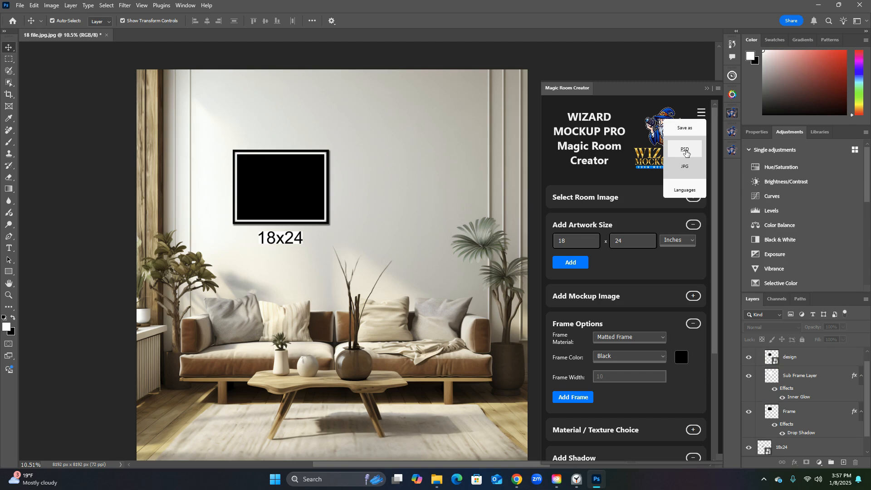
click(686, 153)
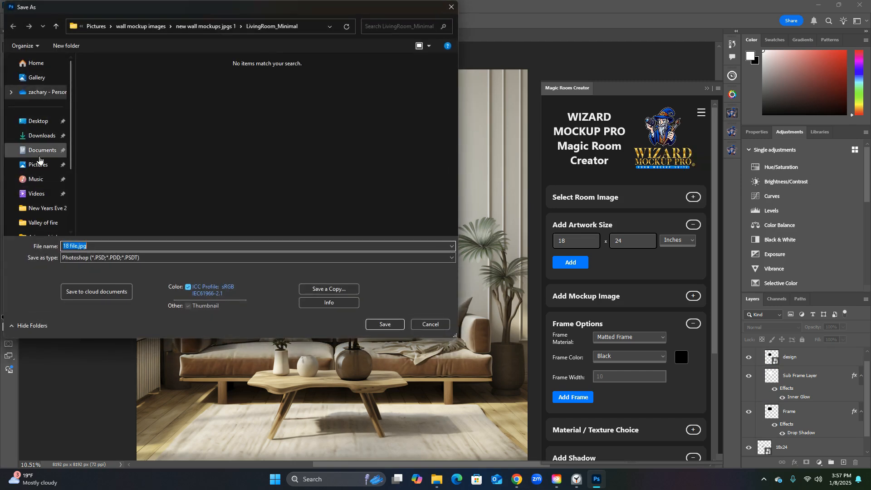
click(39, 168)
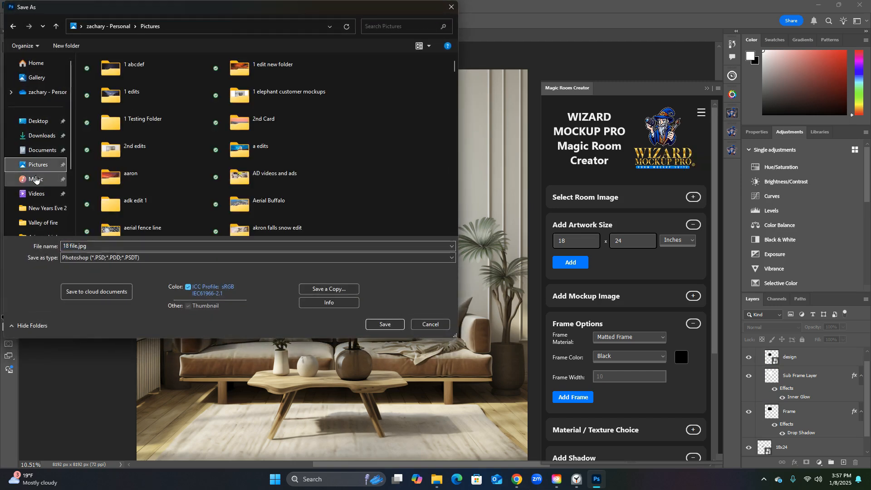
double_click(135, 125)
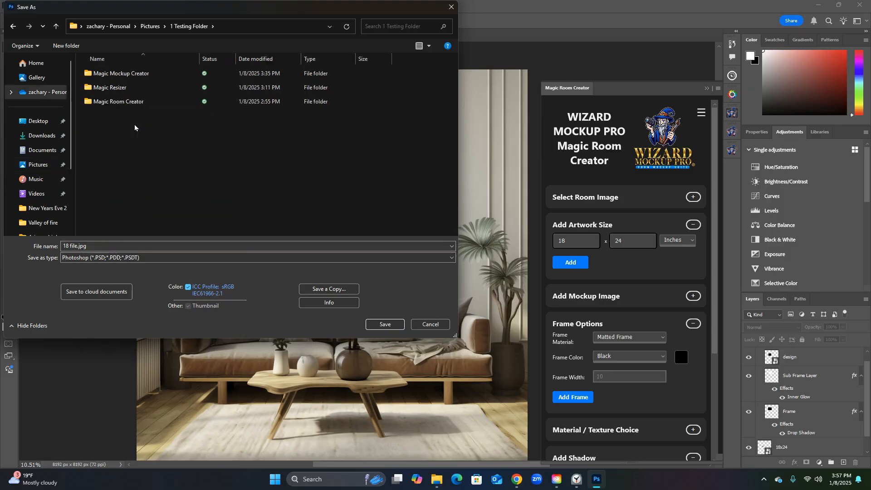
double_click(119, 103)
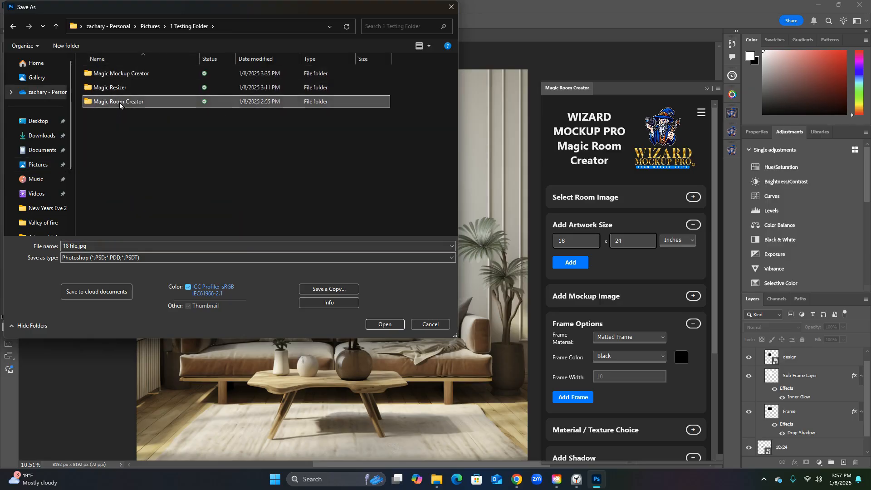
Step: Create a folder named "psd file" inside Magic Room Creator and open it as the save location
right_click(163, 132)
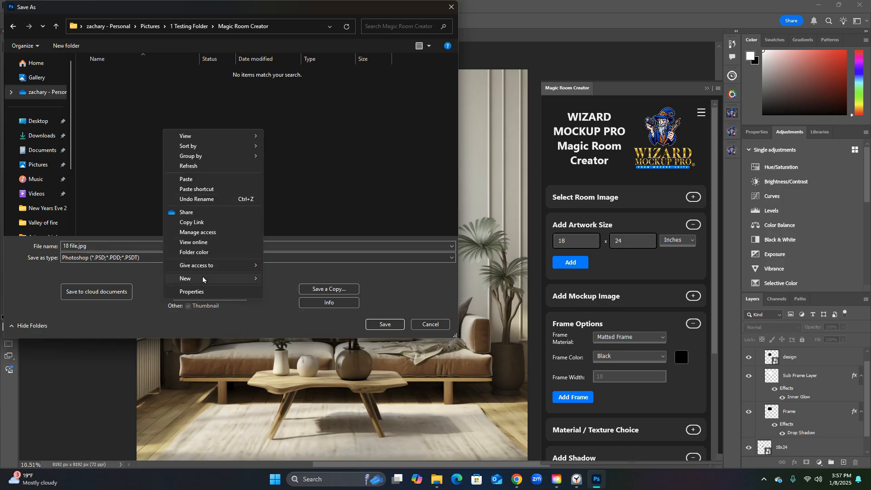
mouse_move(202, 279)
click(277, 279)
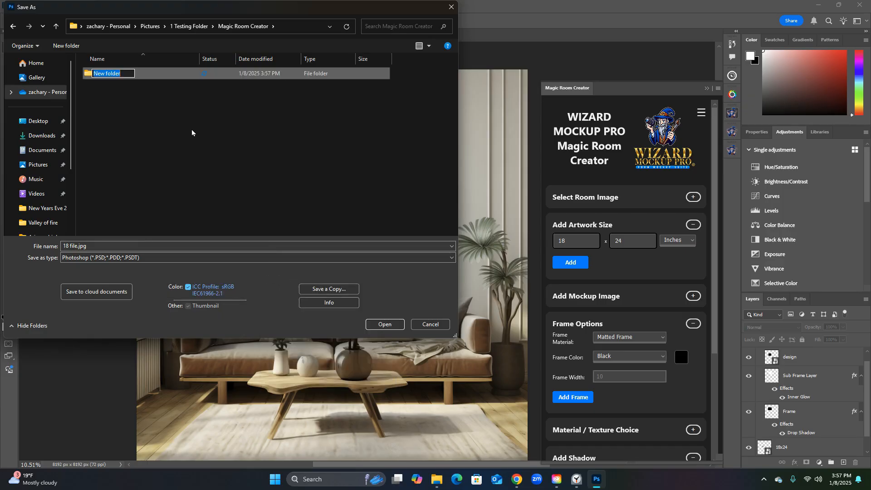
text(psd file)
key(Return)
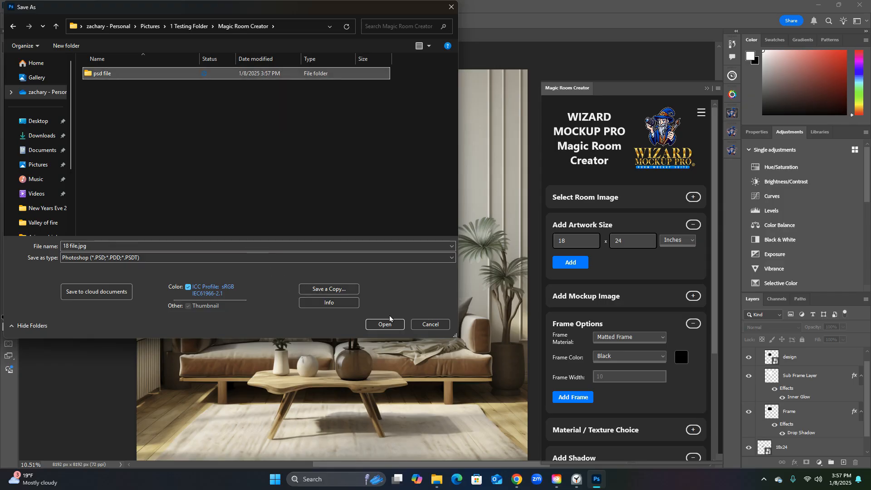
click(385, 325)
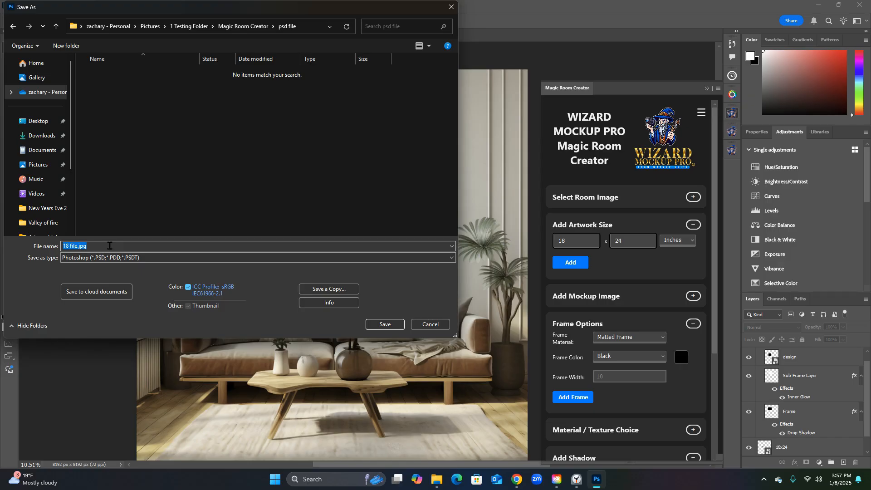
Step: Name the file "Test PSD file" and save it in Photoshop format with Maximize Compatibility on
key(BackSpace)
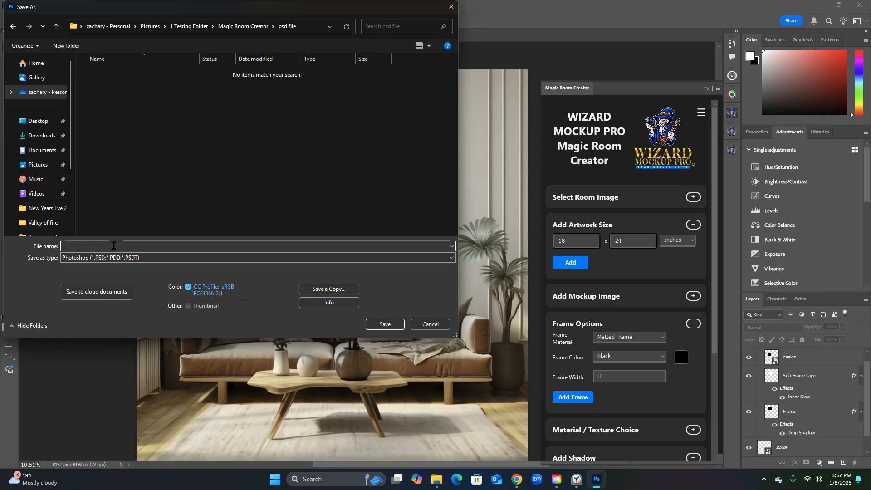
text(Test)
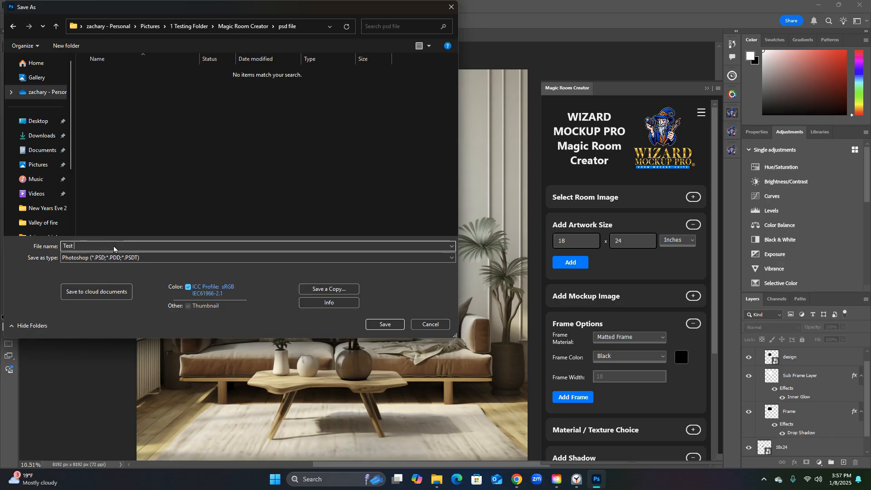
text( PSD file)
click(385, 324)
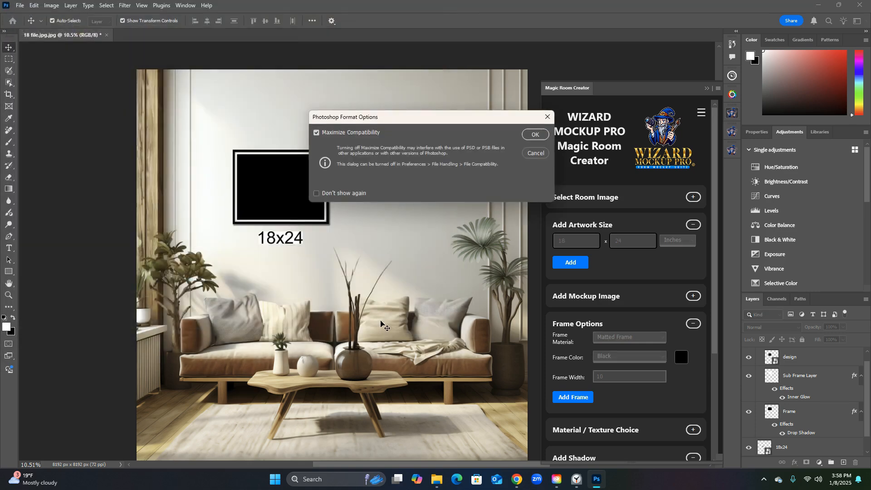
click(536, 135)
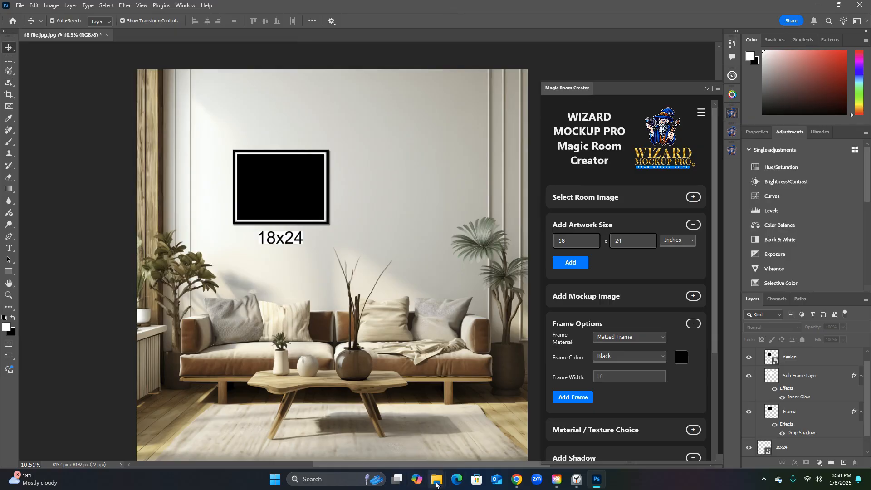
Step: Switch to File Explorer and check the saved mockup in 1 Testing Folder > Magic Room Creator > psd file
mouse_move(436, 479)
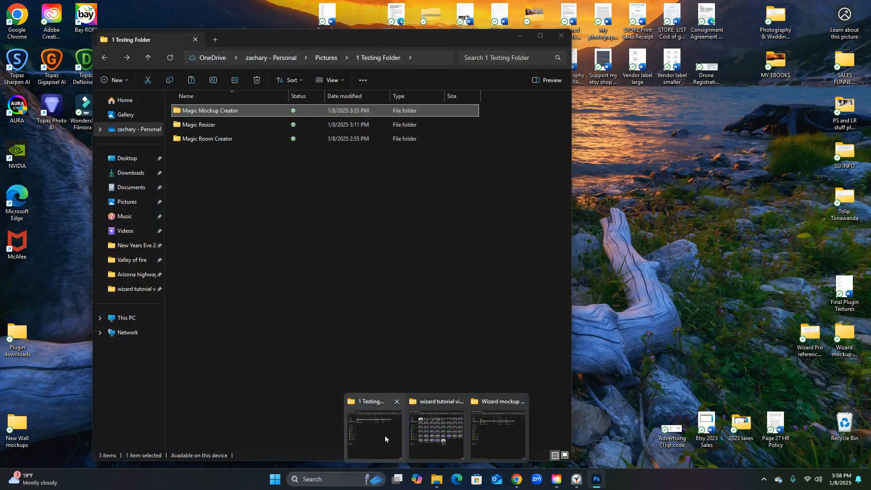
click(384, 436)
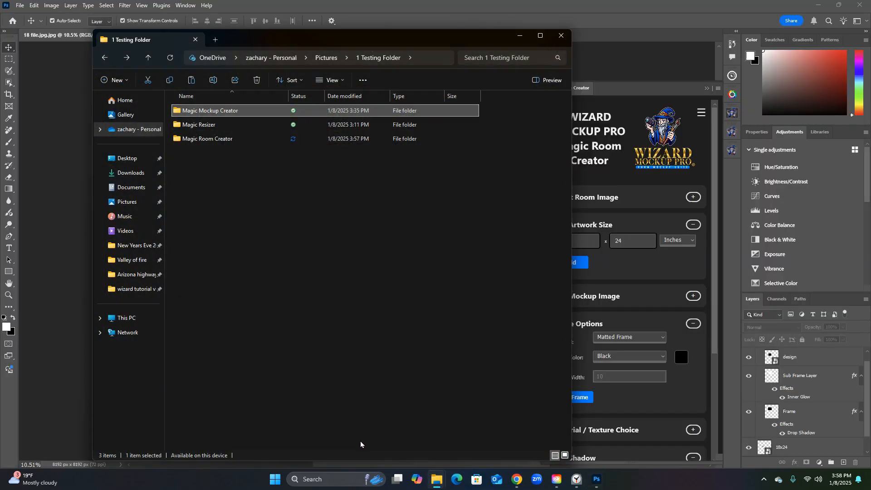
double_click(217, 139)
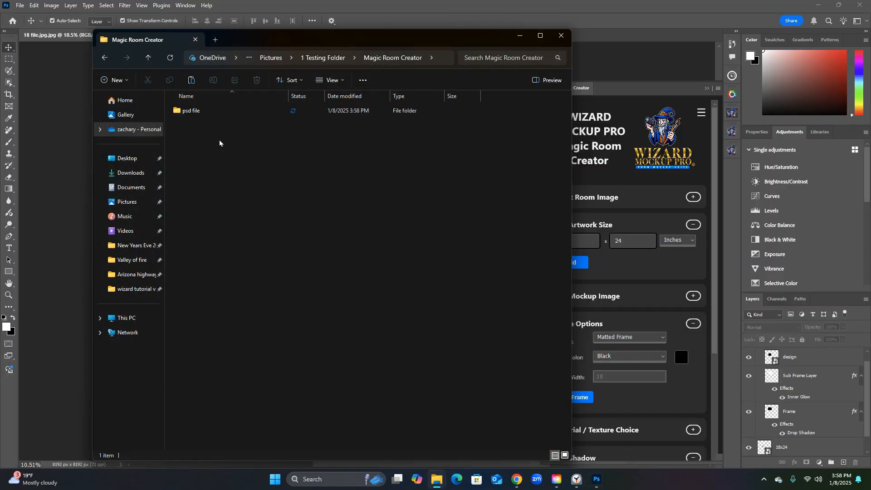
double_click(197, 111)
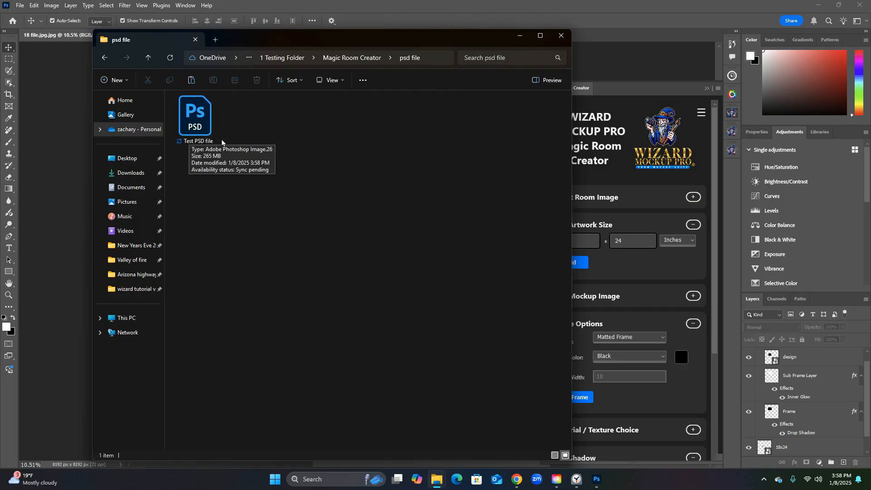
click(520, 40)
Step: Replace the Magic Room Creator panel with Magic Mockup Creator and choose a mockup folder as the mockup source
click(706, 88)
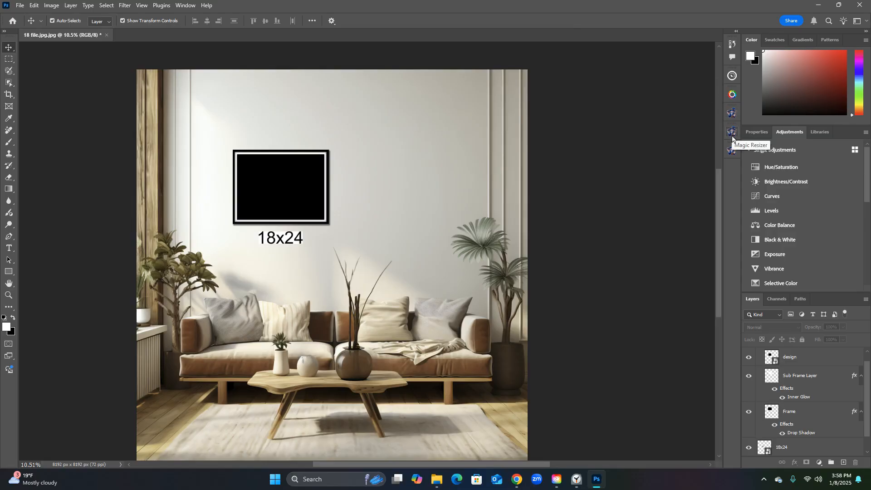
click(732, 150)
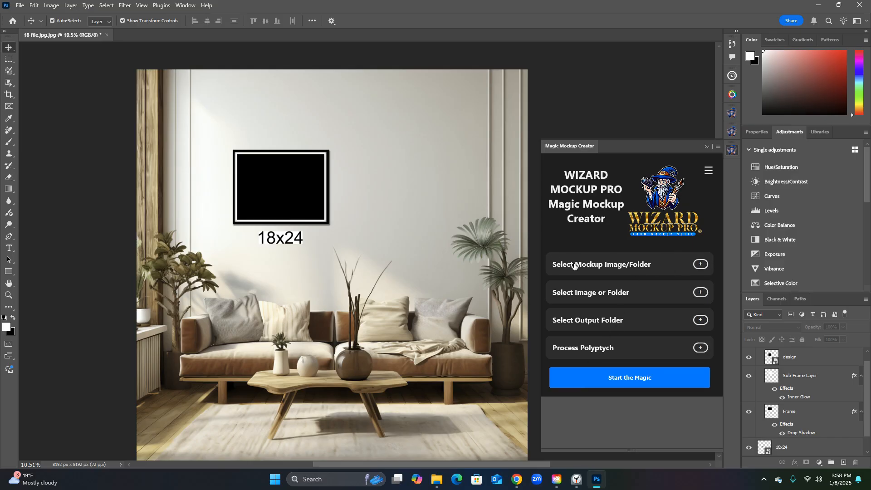
click(701, 264)
click(593, 282)
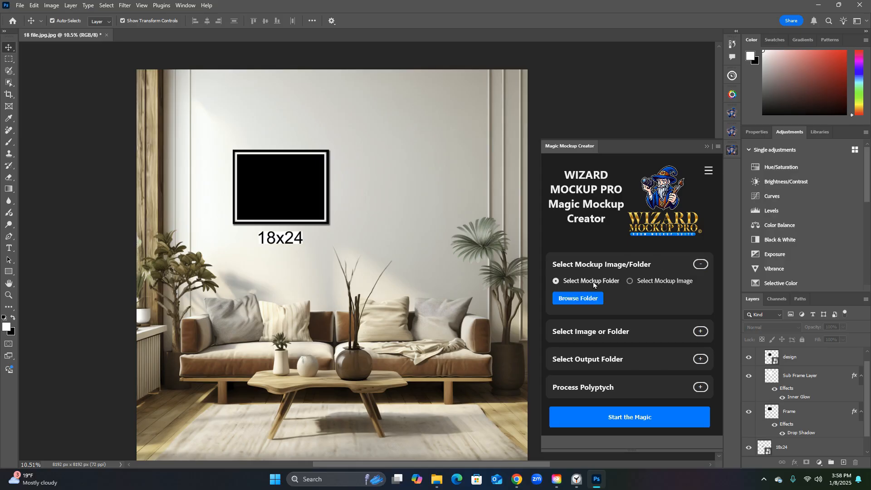
Step: Set the mockup folder to Pictures > 1 Testing Folder > Magic Room Creator > psd file
click(591, 299)
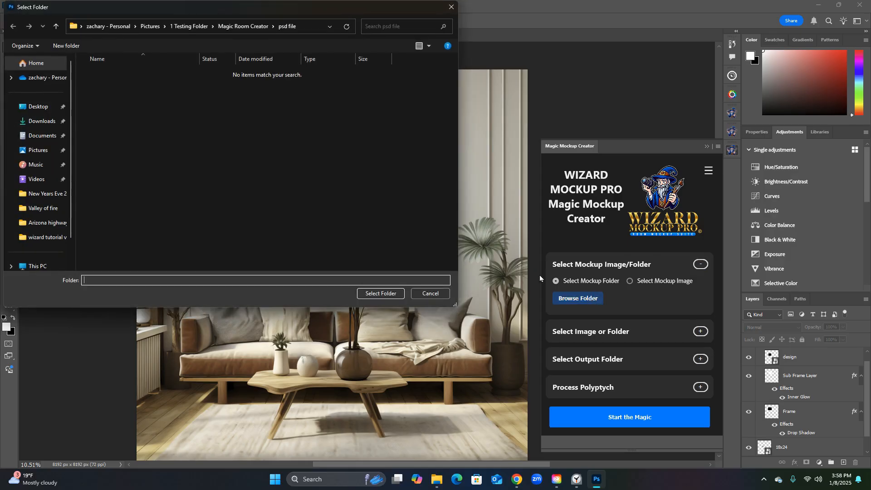
click(43, 157)
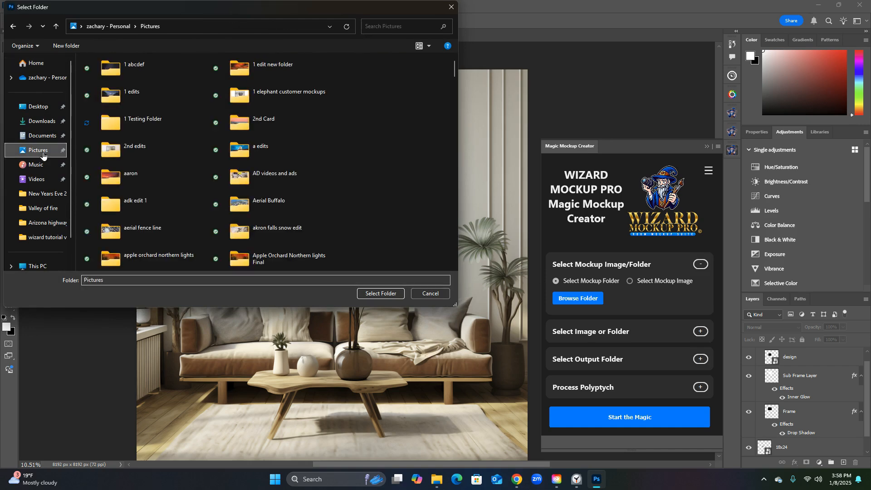
double_click(129, 127)
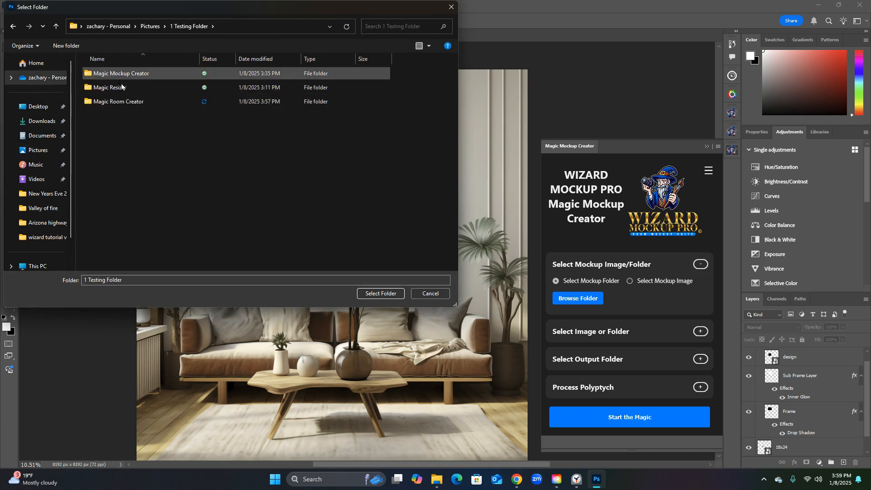
double_click(130, 102)
click(105, 77)
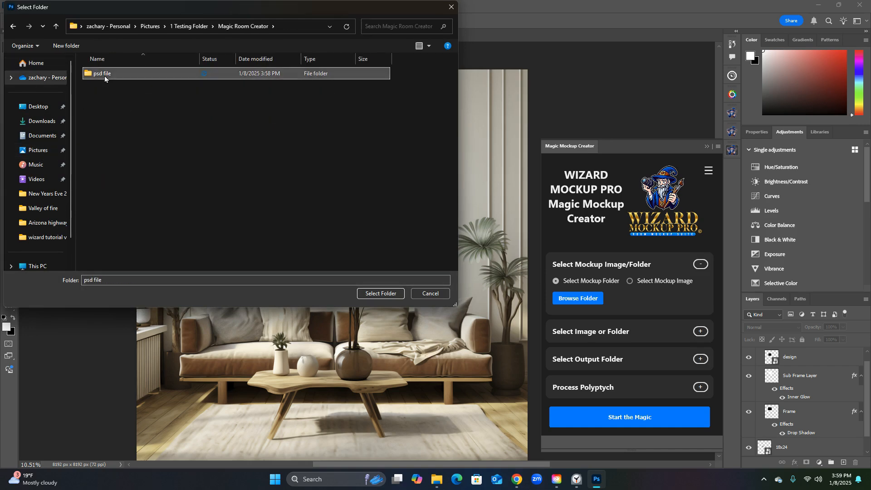
click(379, 294)
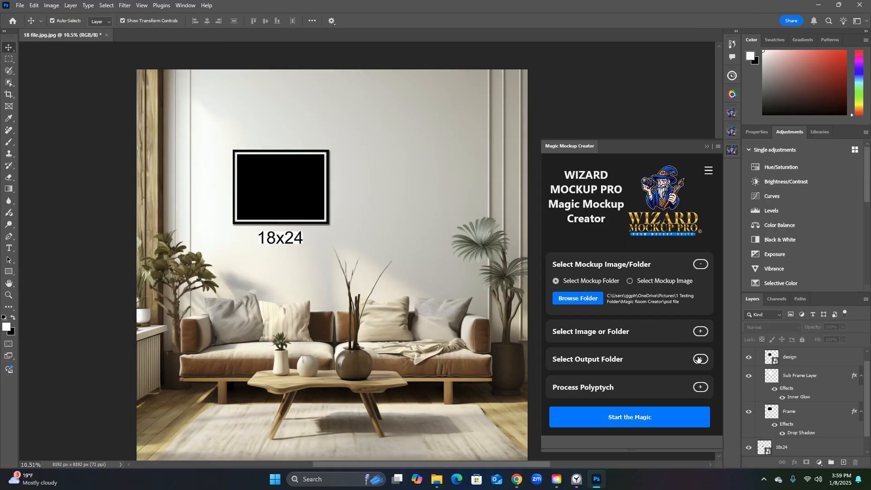
Step: Choose the single image A16A7516b-topaz-denoise.jpg from Pictures > ETSY Mockups > Arizona highway as the artwork
click(701, 332)
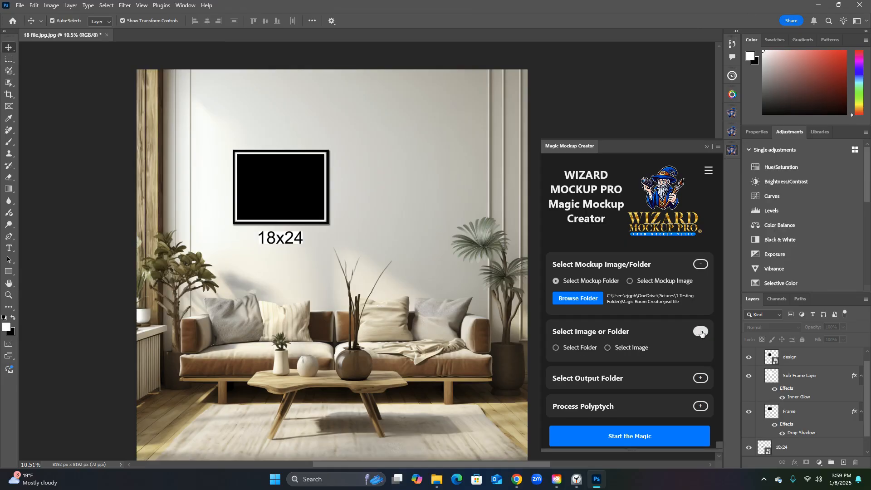
click(635, 347)
click(576, 385)
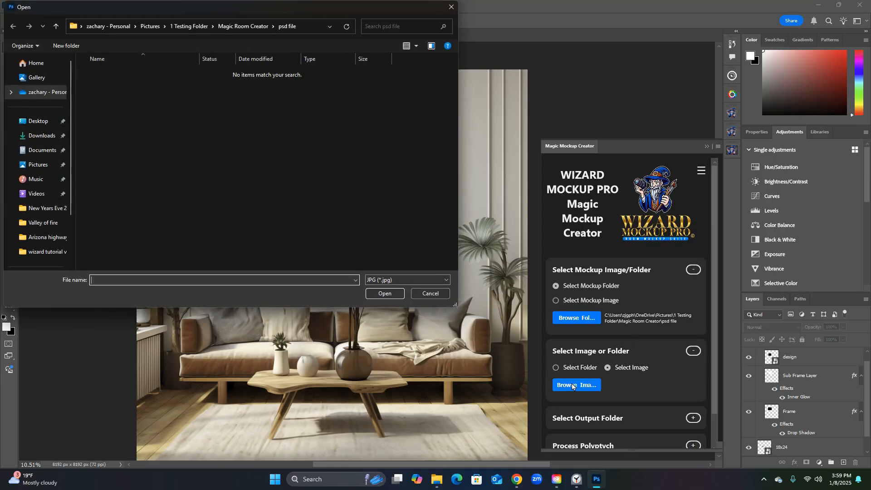
click(41, 167)
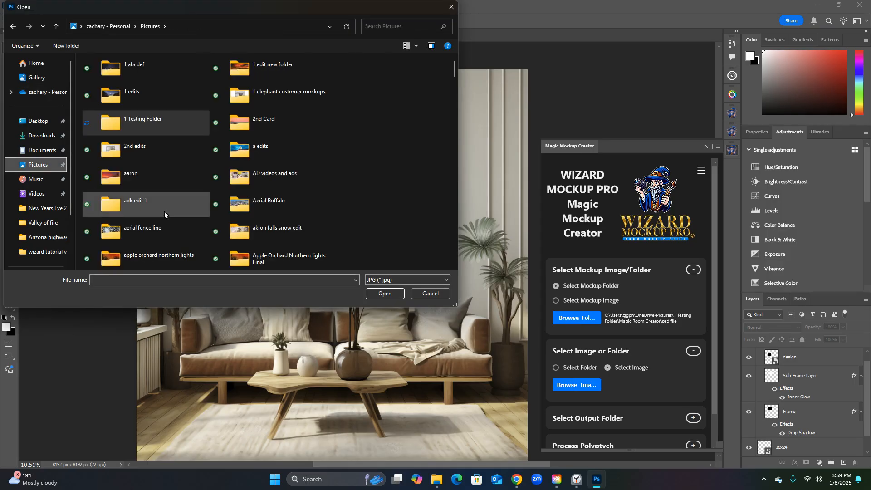
scroll(181, 205, down, 20)
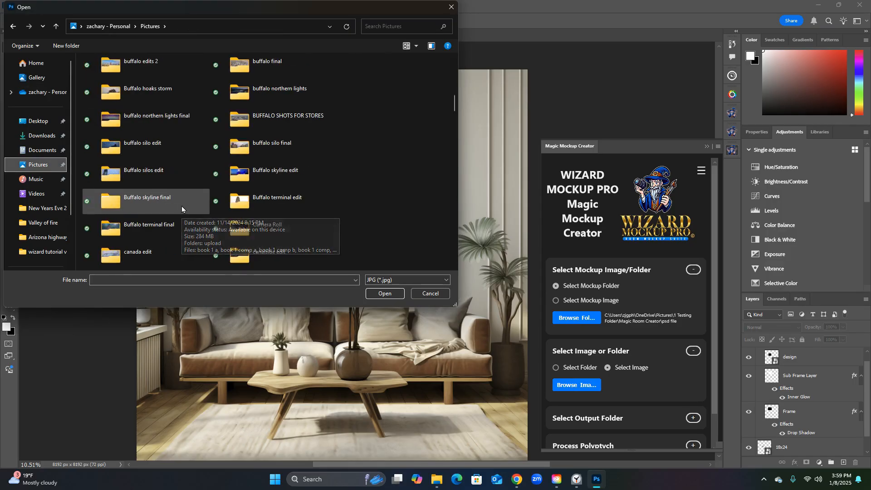
double_click(279, 154)
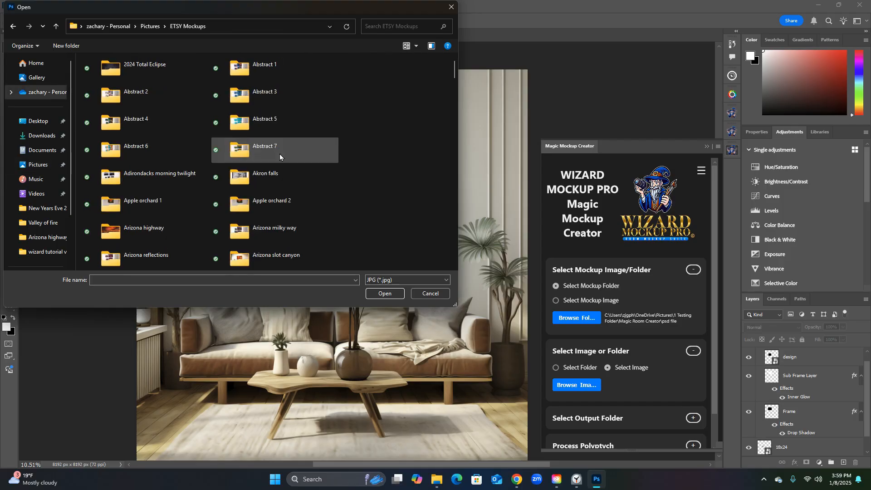
double_click(157, 230)
double_click(151, 119)
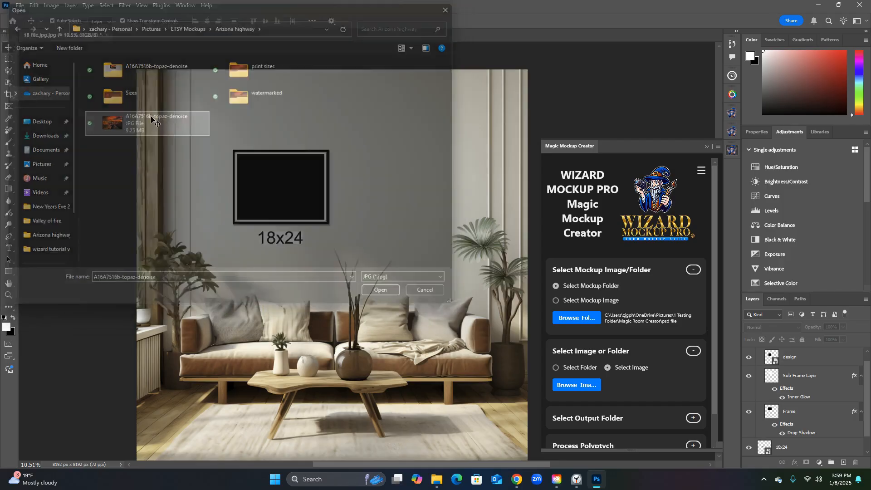
Step: Set the output folder to Pictures > 1 Testing Folder > Magic Room Creator and start the mockup generation
click(693, 418)
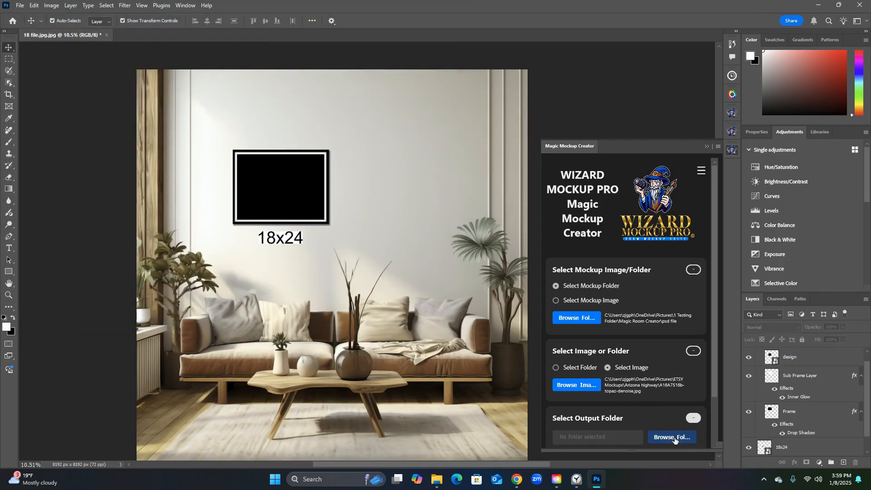
click(672, 437)
click(38, 150)
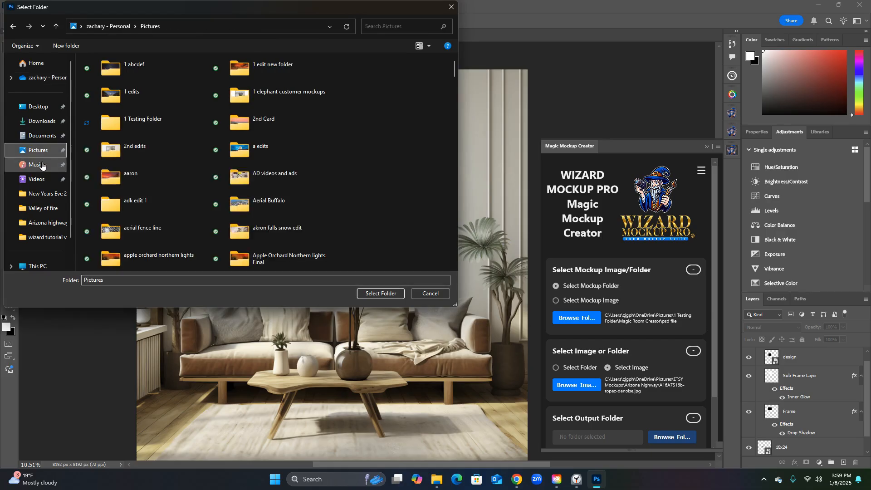
double_click(134, 119)
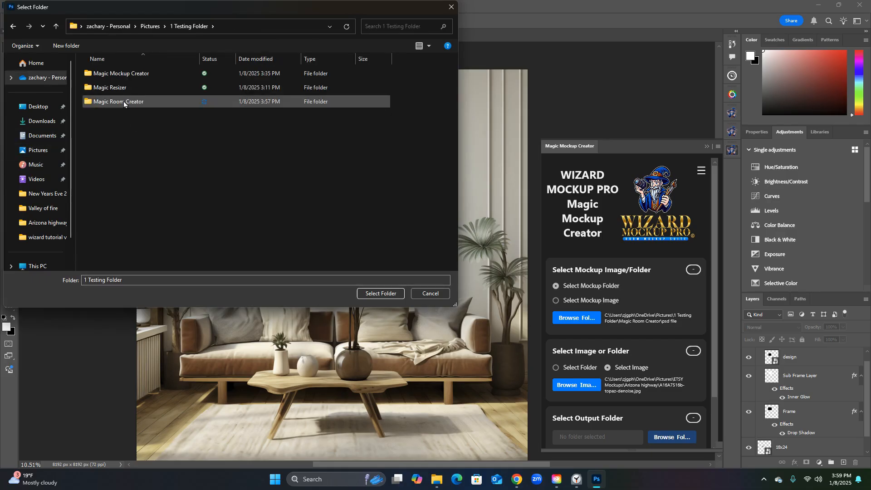
double_click(124, 102)
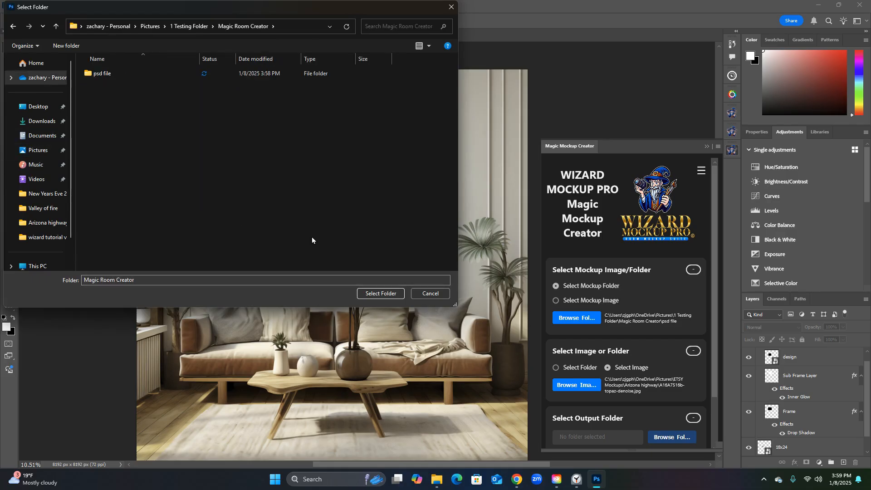
click(385, 294)
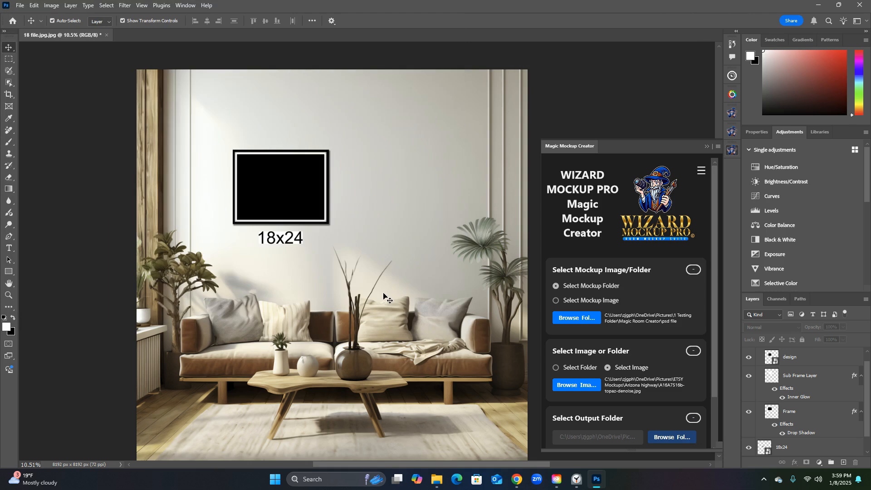
drag(717, 384, 718, 444)
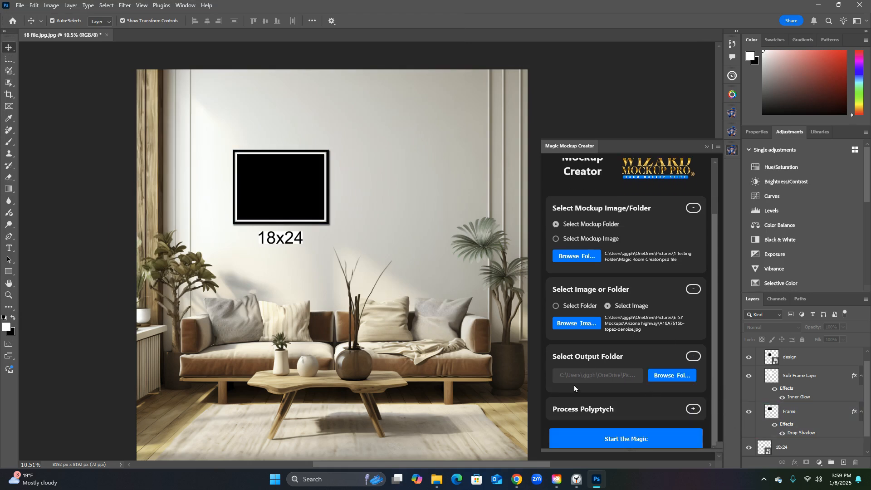
click(629, 440)
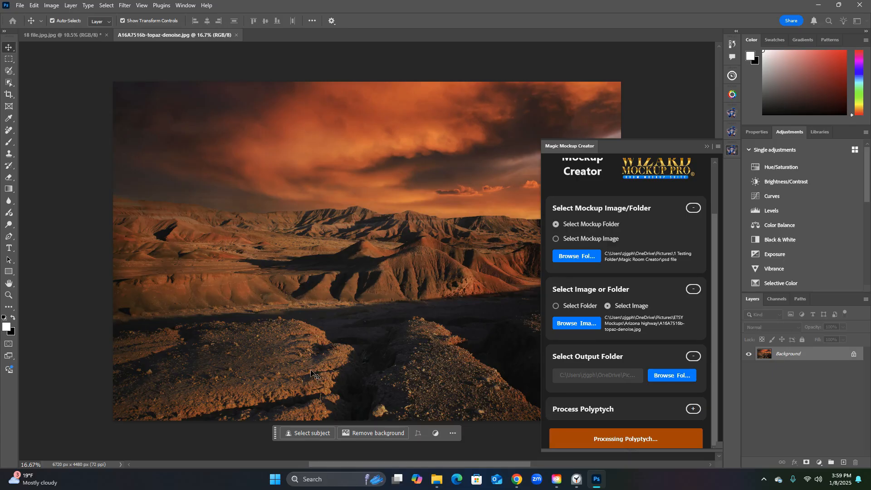
Step: Switch to File Explorer, examine the generated mockup image in the Magic Room Creator folder, and return to Photoshop
mouse_move(437, 479)
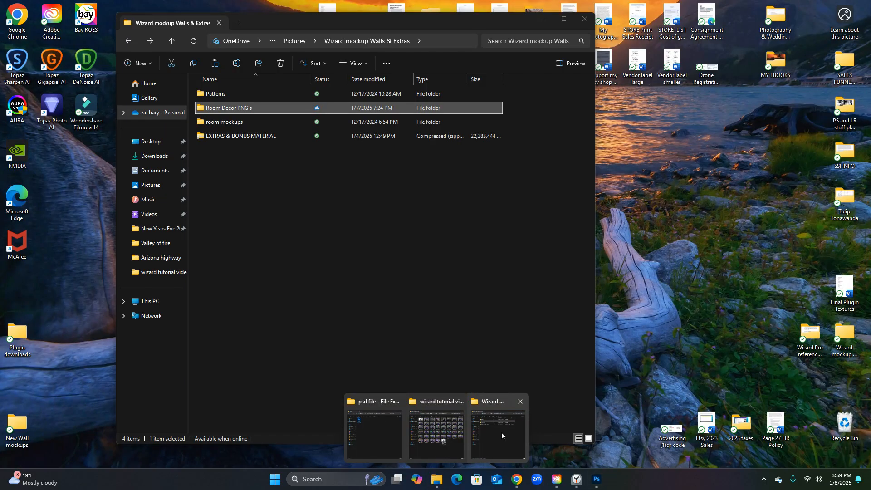
click(502, 432)
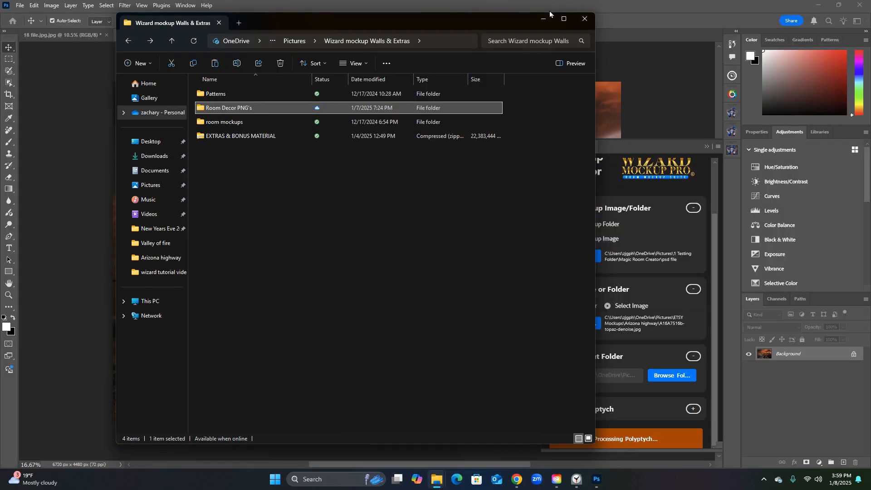
click(437, 481)
mouse_move(435, 488)
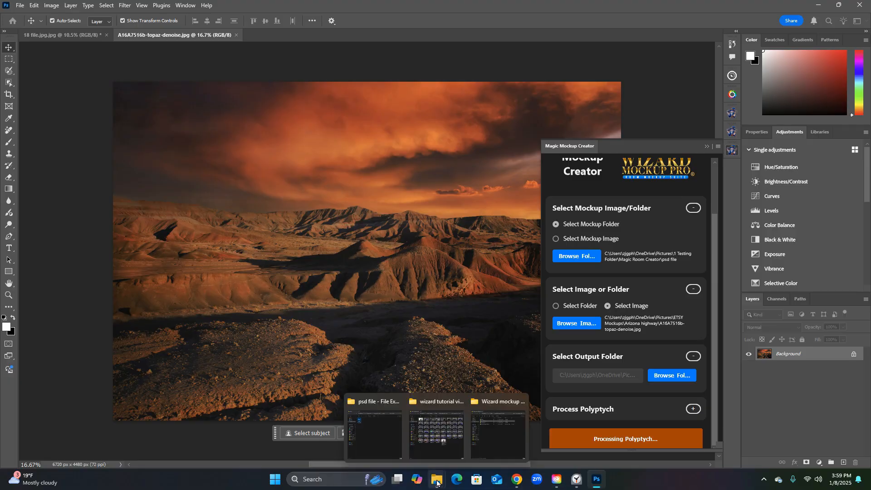
click(380, 428)
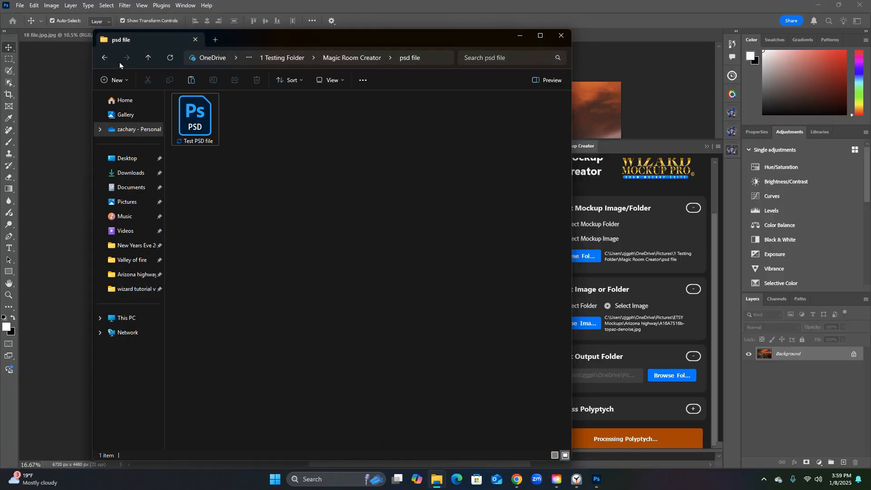
click(105, 58)
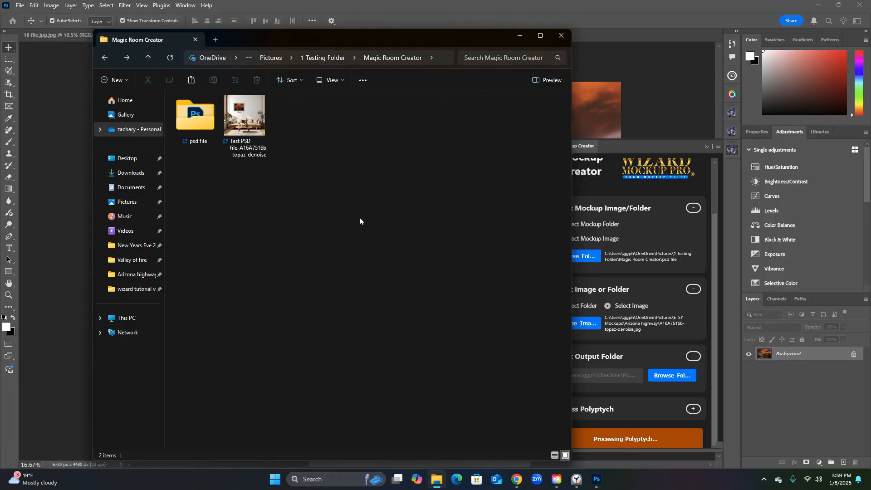
double_click(244, 120)
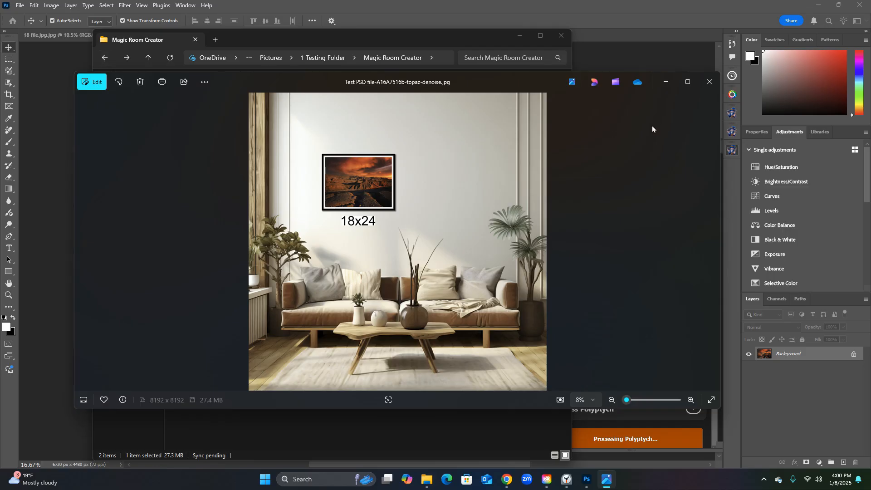
click(103, 59)
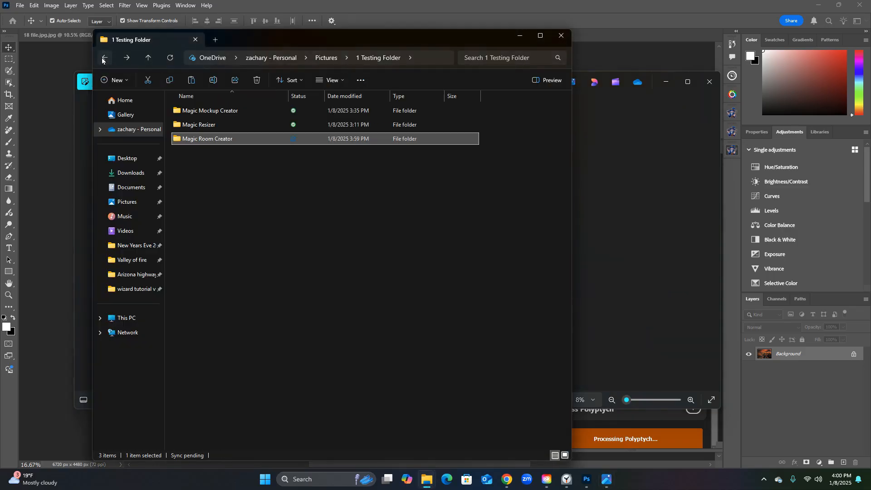
click(653, 348)
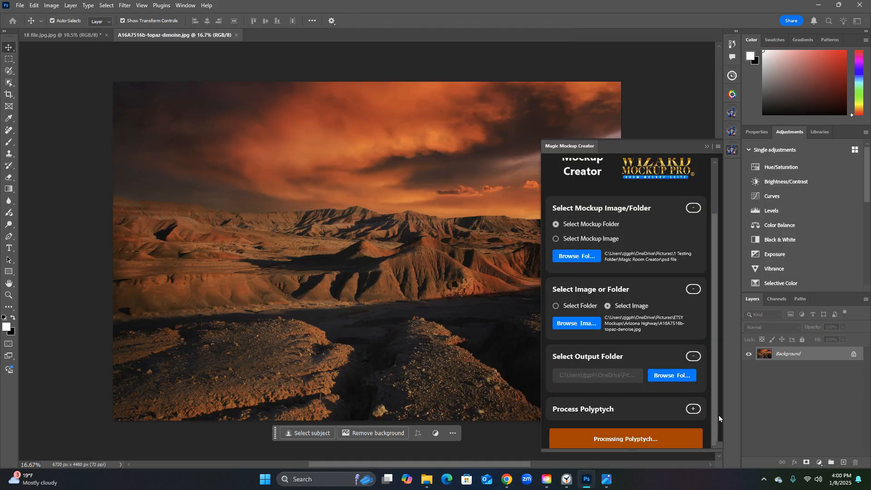
drag(715, 411, 707, 361)
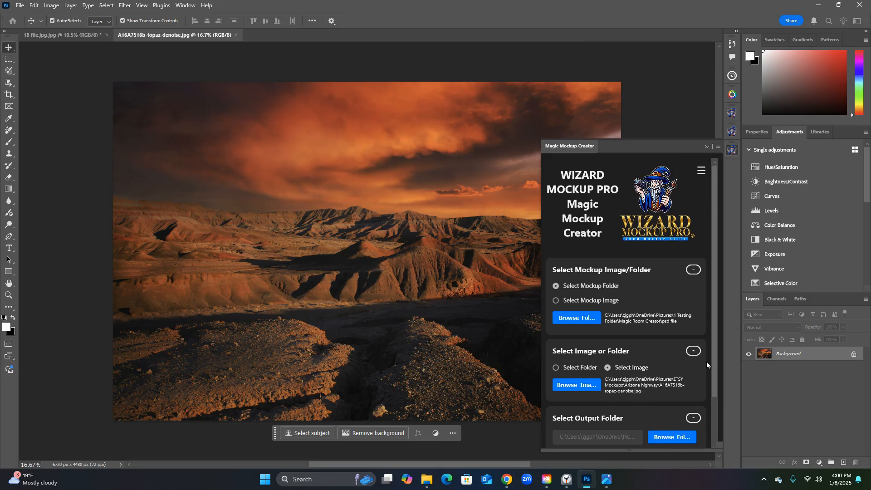